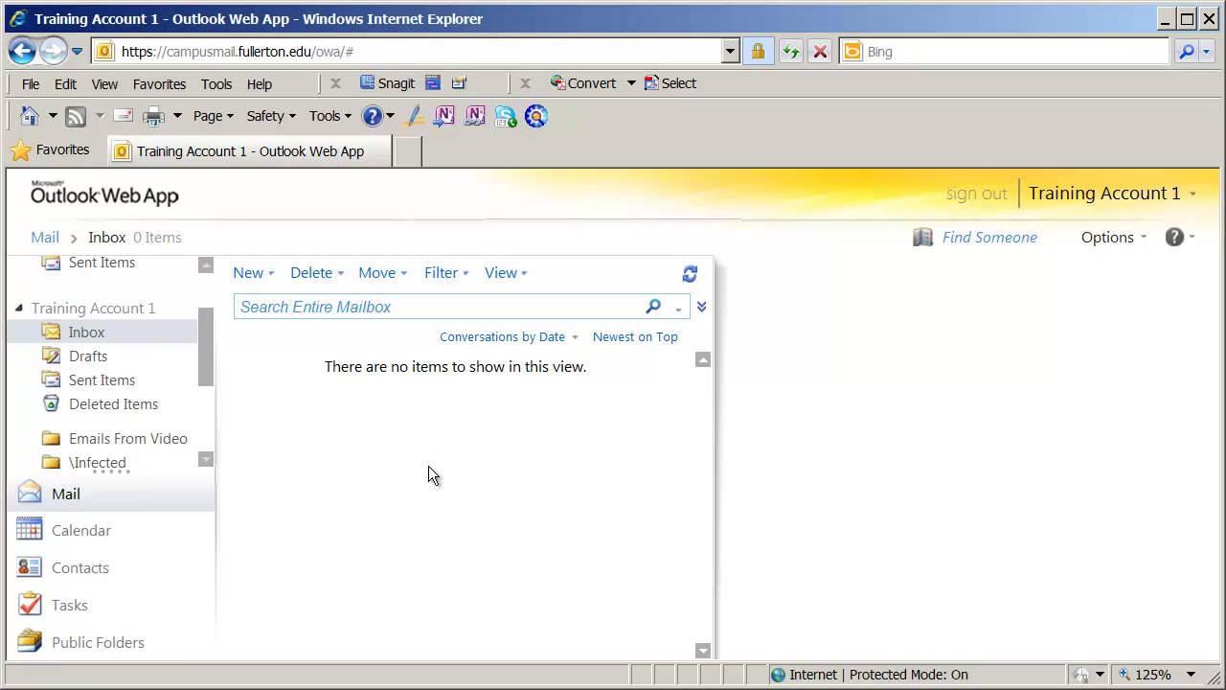
Step: Open the calendar and step the mini-calendar forward to May, then back to March 2011
{"action": "left_click", "coordinate": [62, 537]}
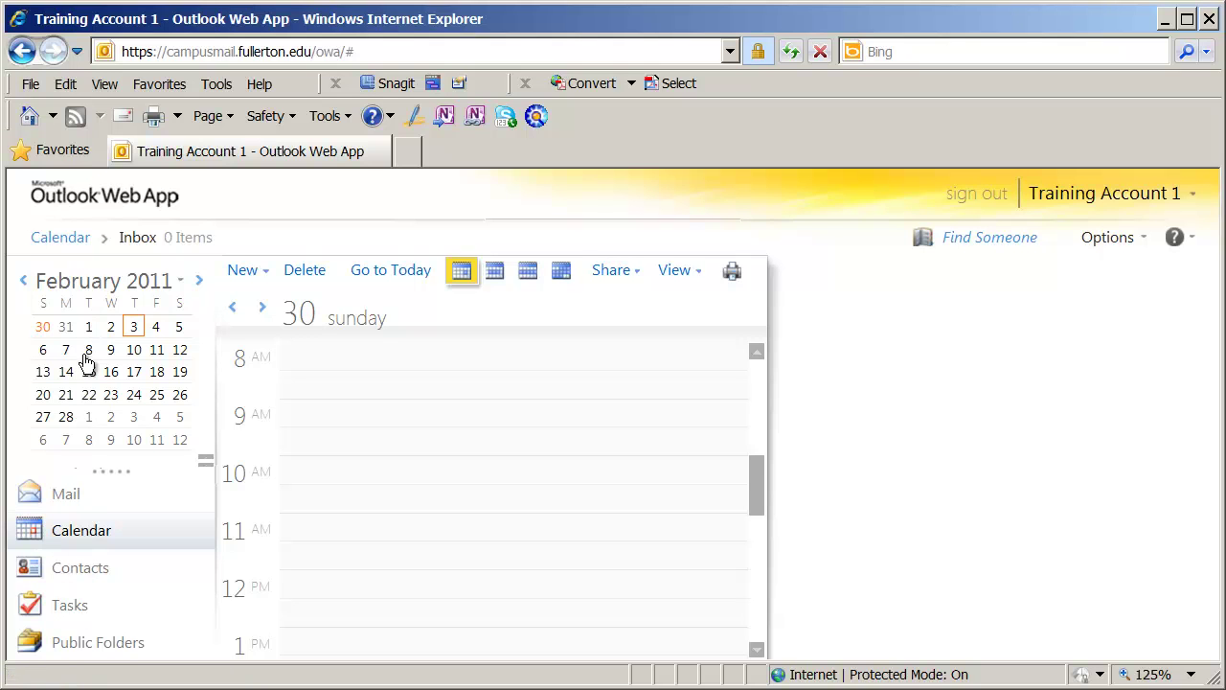
{"action": "left_click", "coordinate": [199, 283]}
{"action": "left_click", "coordinate": [199, 283]}
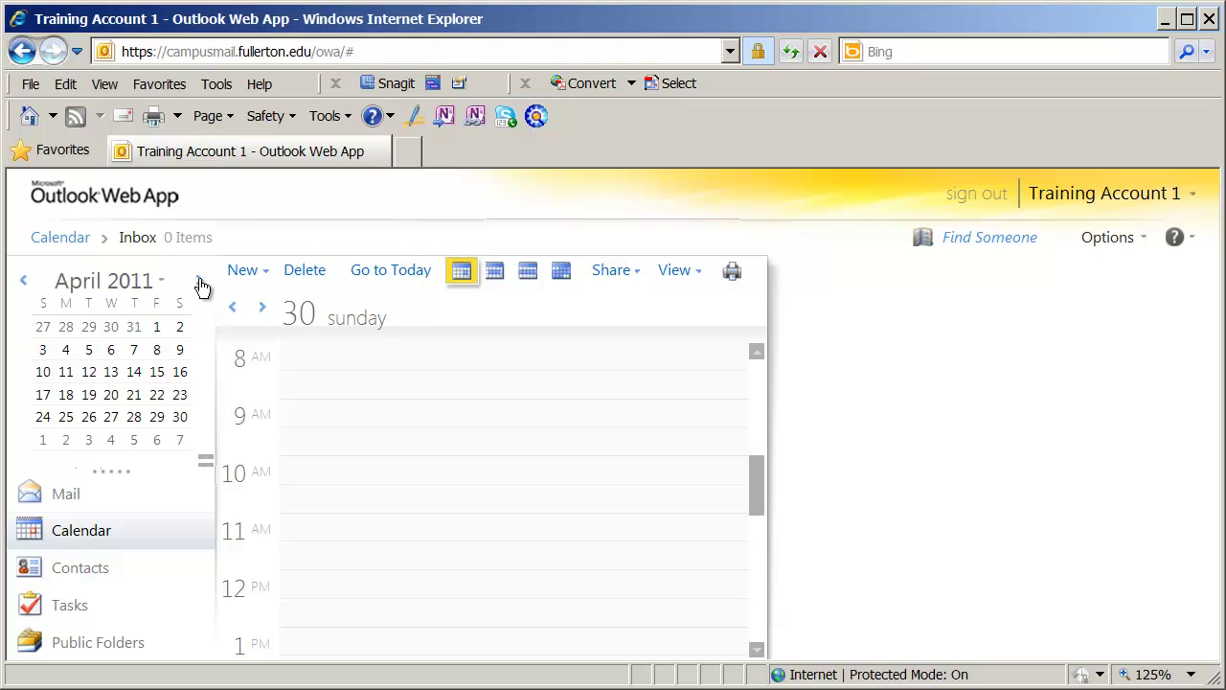
{"action": "left_click", "coordinate": [200, 284]}
{"action": "left_click", "coordinate": [24, 285]}
{"action": "left_click", "coordinate": [24, 288]}
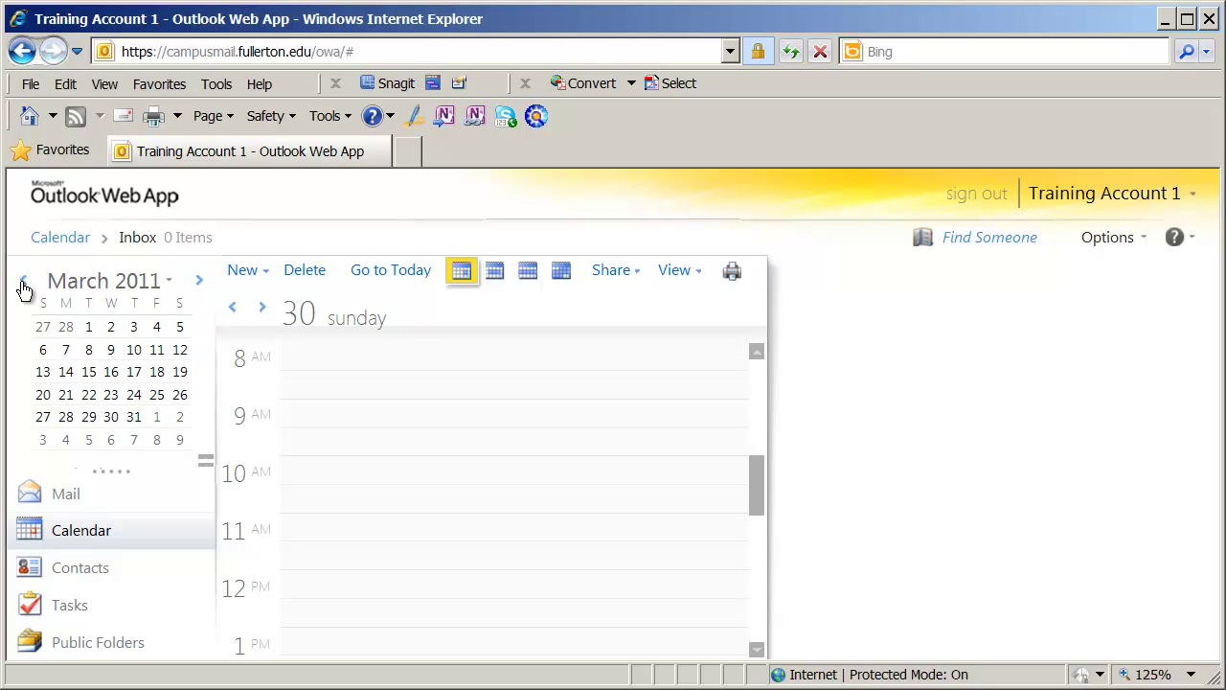
Step: Use the month picker to reach June 2011, view Thursday June 23, then return to today
{"action": "left_click", "coordinate": [172, 288]}
{"action": "left_click", "coordinate": [170, 289]}
{"action": "left_click", "coordinate": [171, 287]}
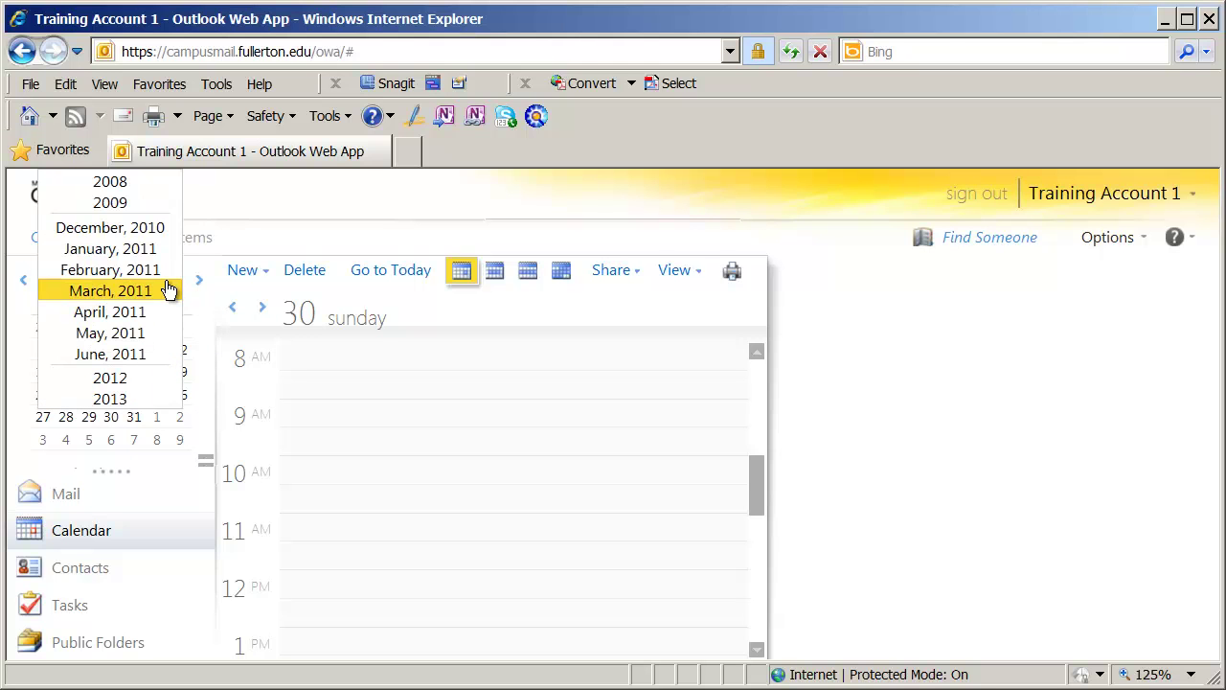
{"action": "left_click", "coordinate": [156, 354]}
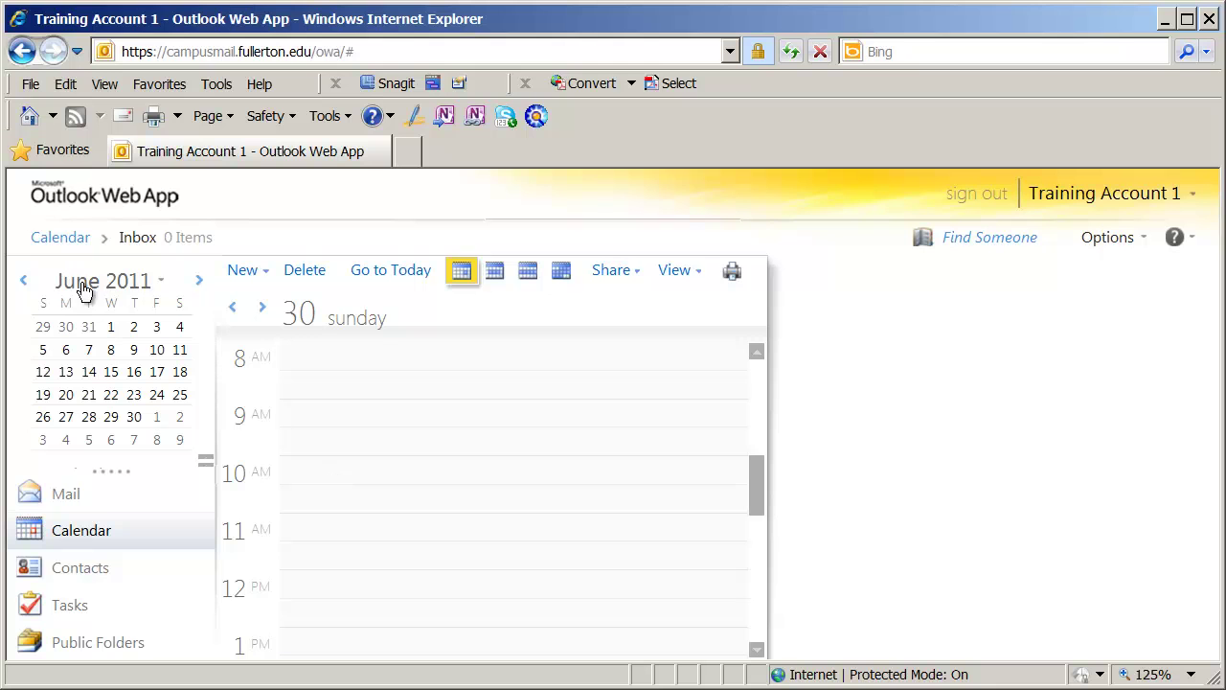
{"action": "left_click", "coordinate": [133, 397]}
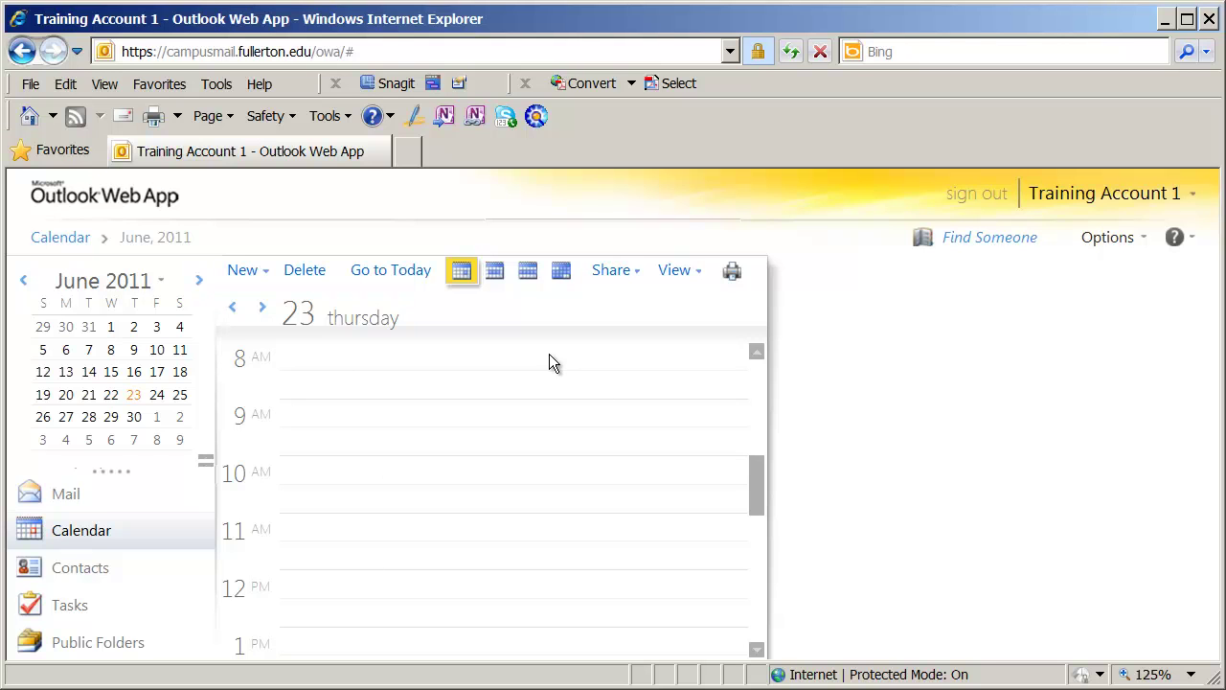
{"action": "left_click", "coordinate": [427, 278]}
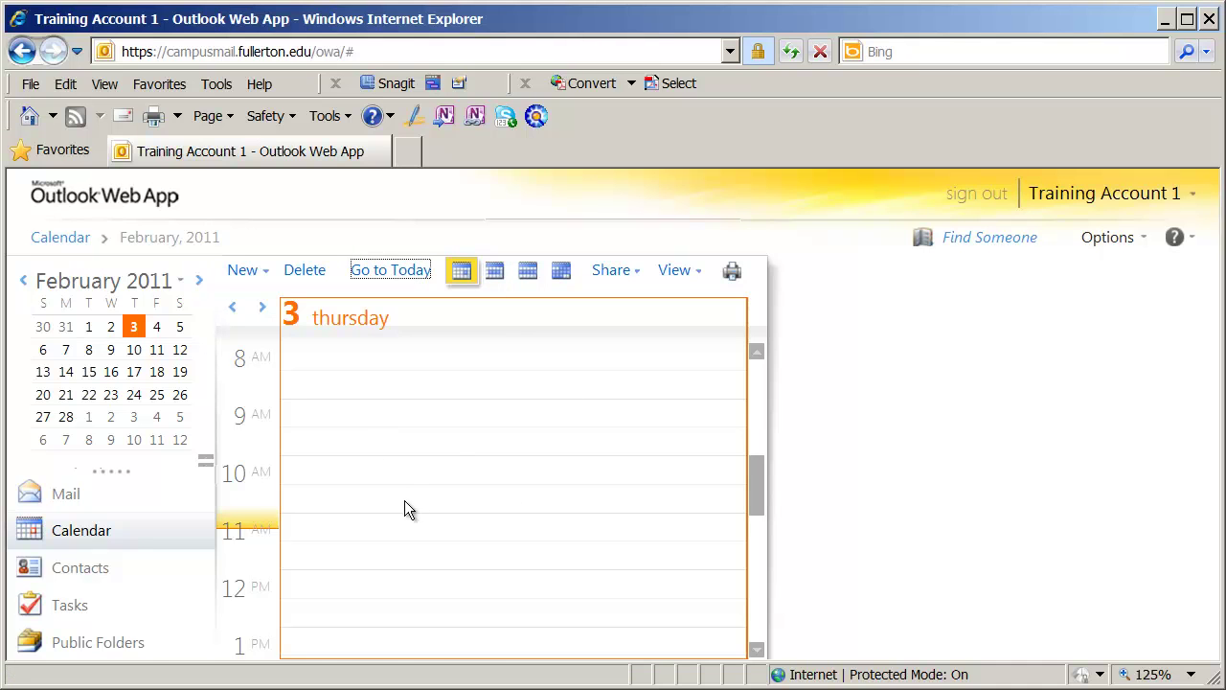
Step: Cycle through Work Week, Week and Month views, then return to Day view of February 3
{"action": "left_click", "coordinate": [494, 272]}
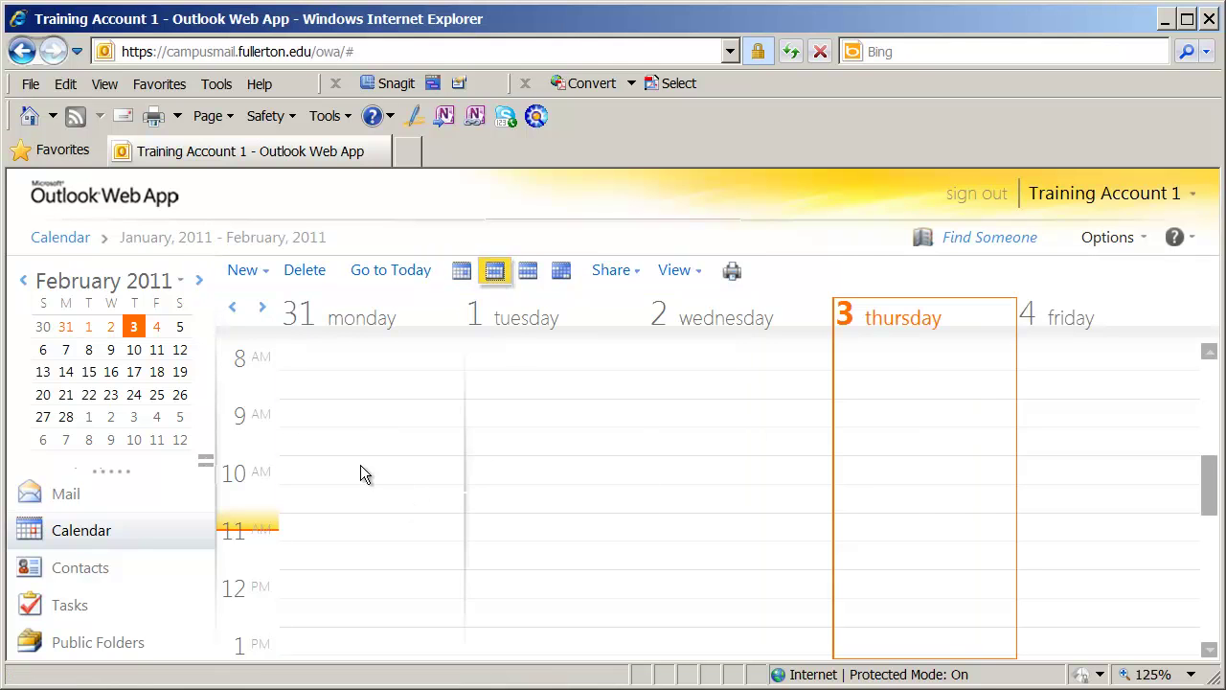
{"action": "left_click", "coordinate": [527, 272]}
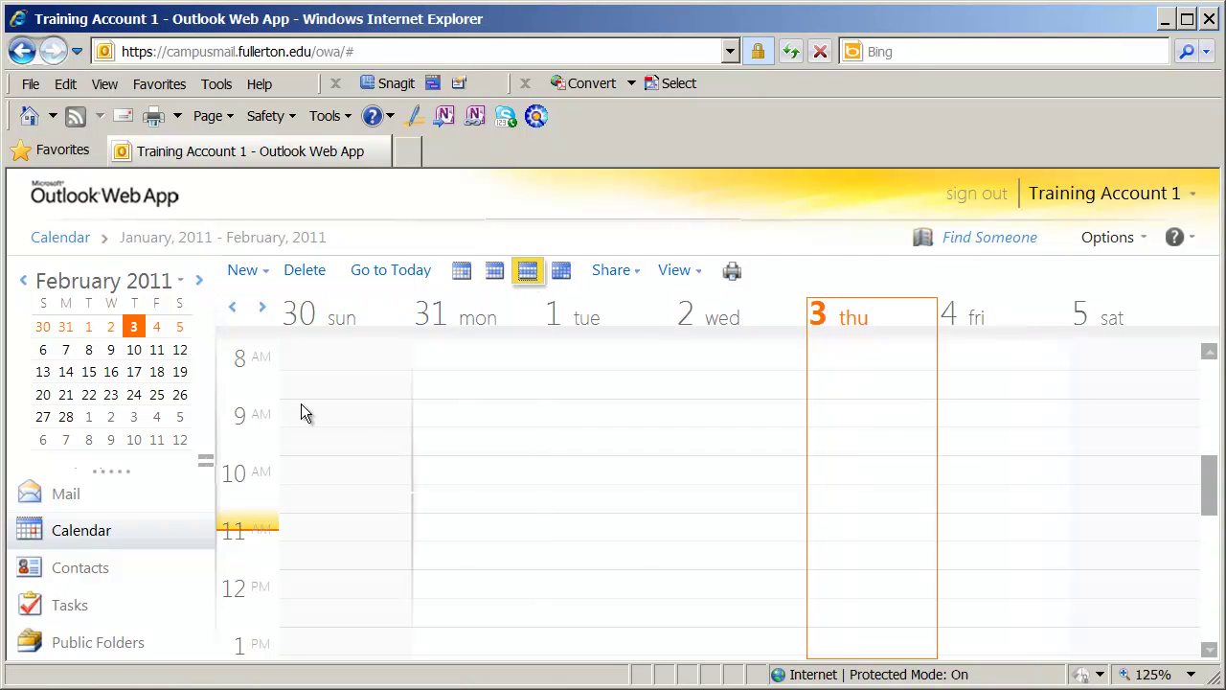
{"action": "left_click", "coordinate": [562, 272]}
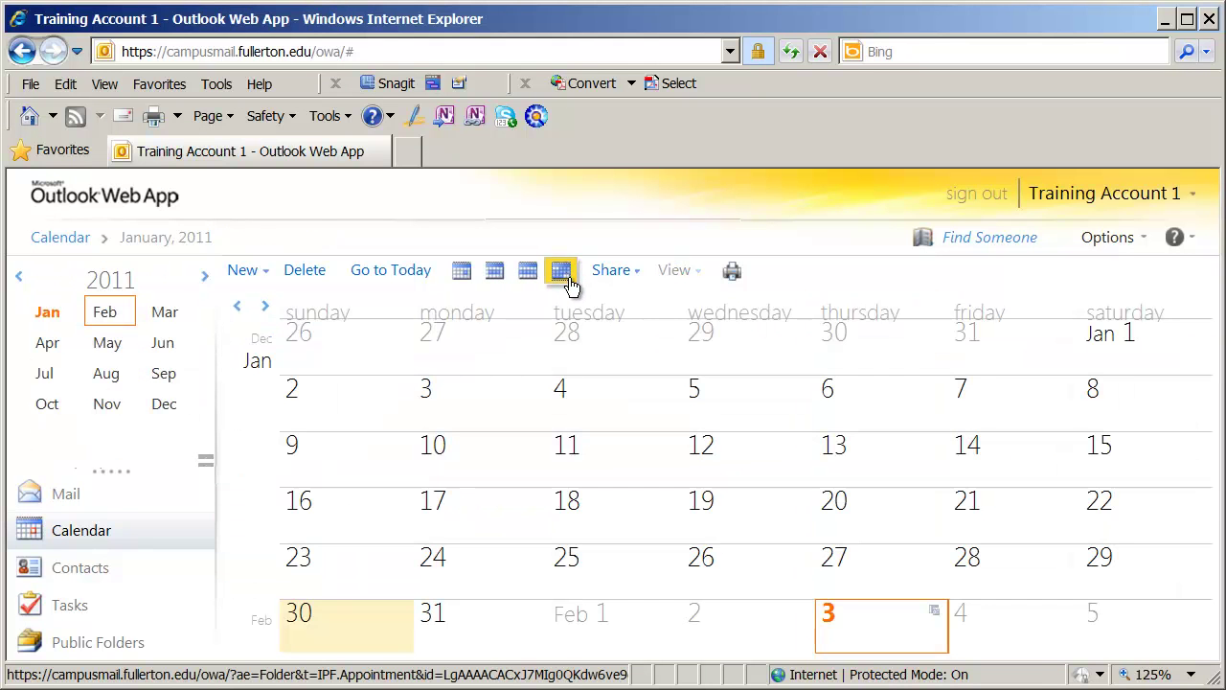
{"action": "left_click", "coordinate": [459, 274]}
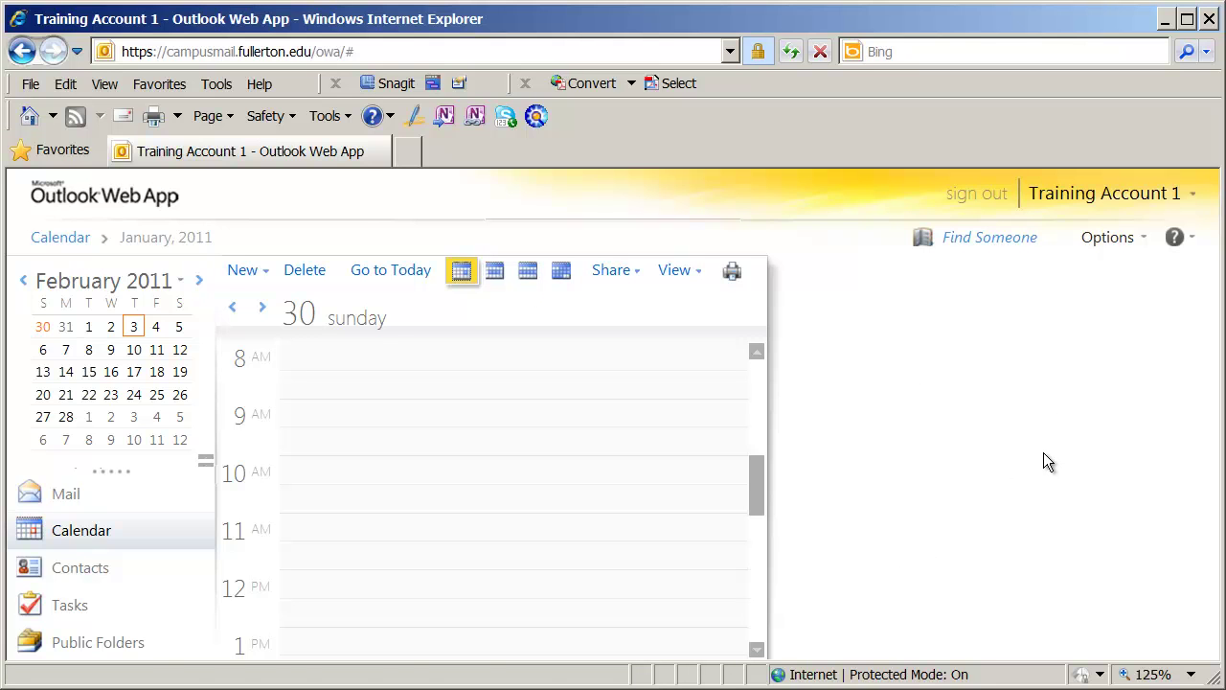
{"action": "left_click", "coordinate": [386, 276]}
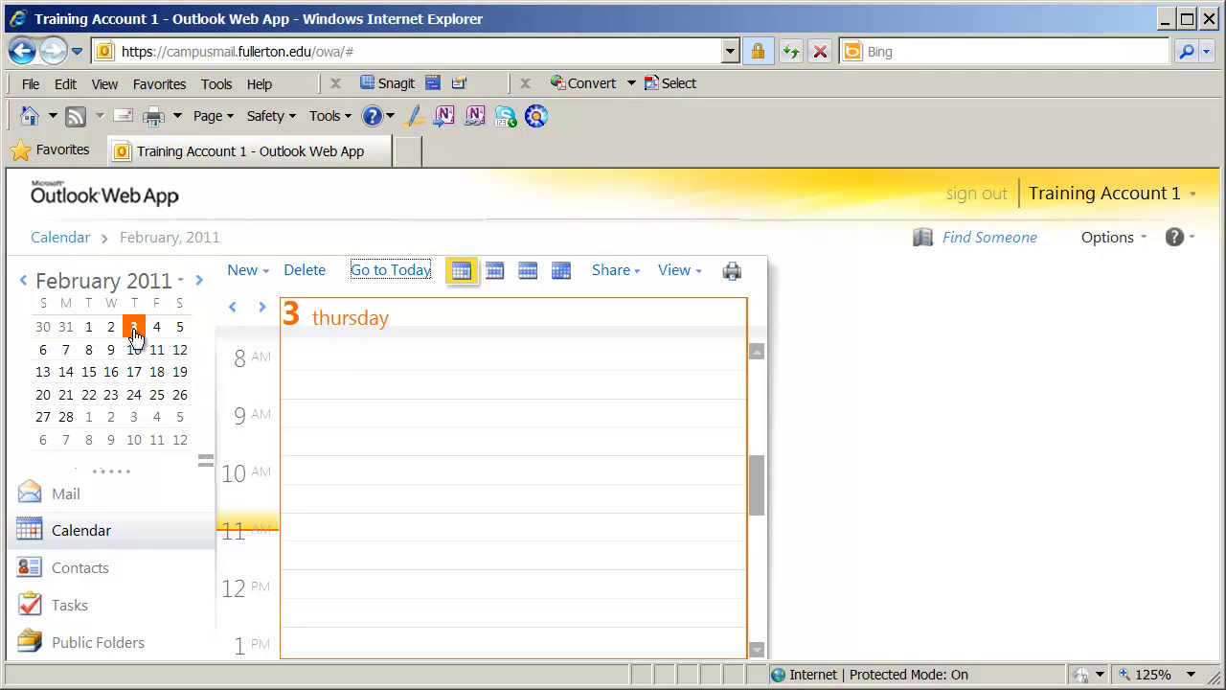
Step: Open the New dropdown on the calendar toolbar to list the item types
{"action": "left_click", "coordinate": [263, 273]}
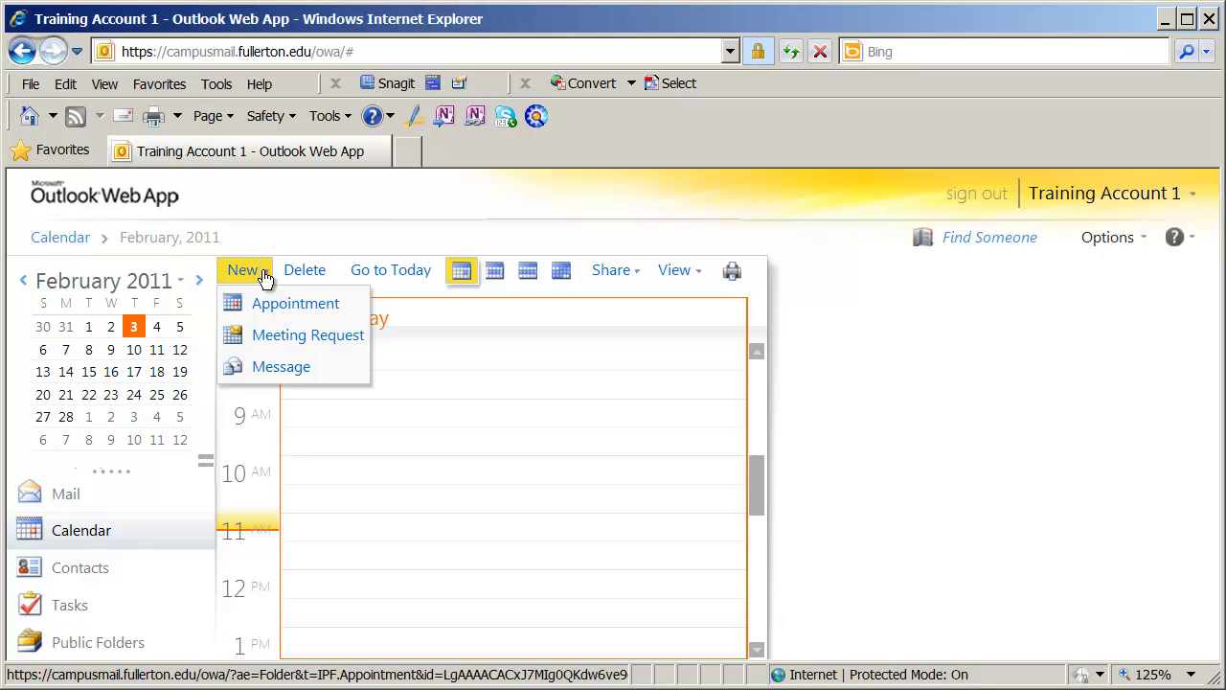
Step: Create a new appointment with subject 'Training Meeting' and location PLS255
{"action": "left_click", "coordinate": [276, 305]}
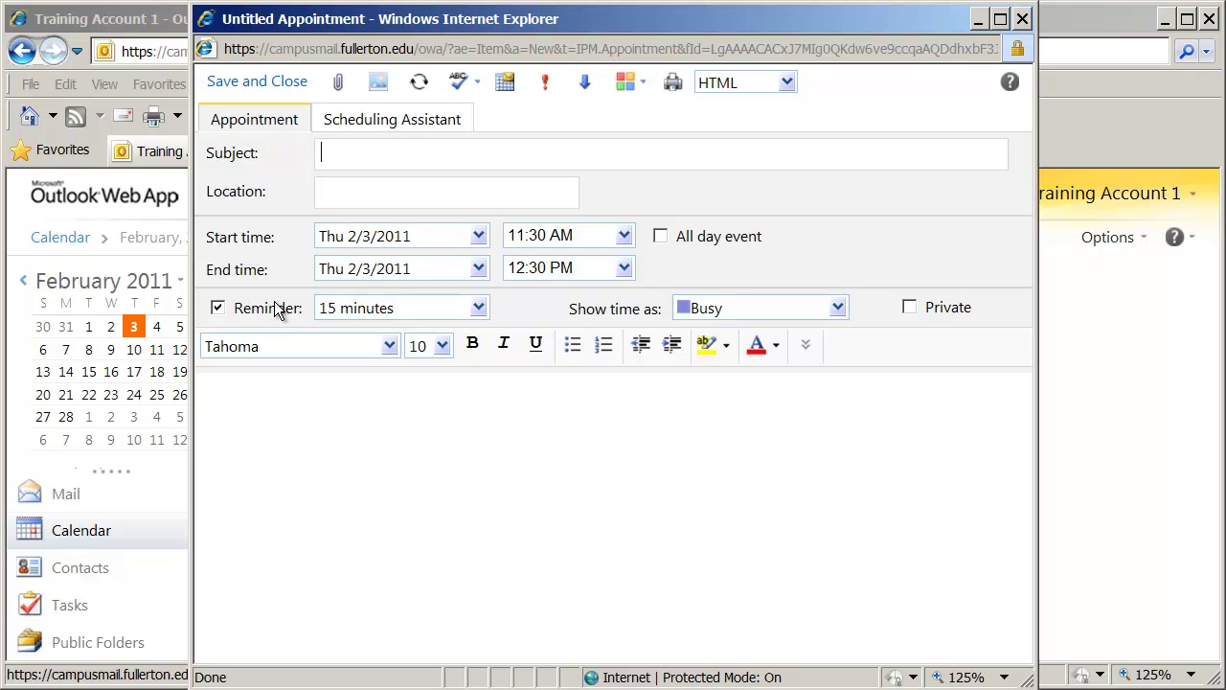
{"action": "type", "text": "Training Meeting"}
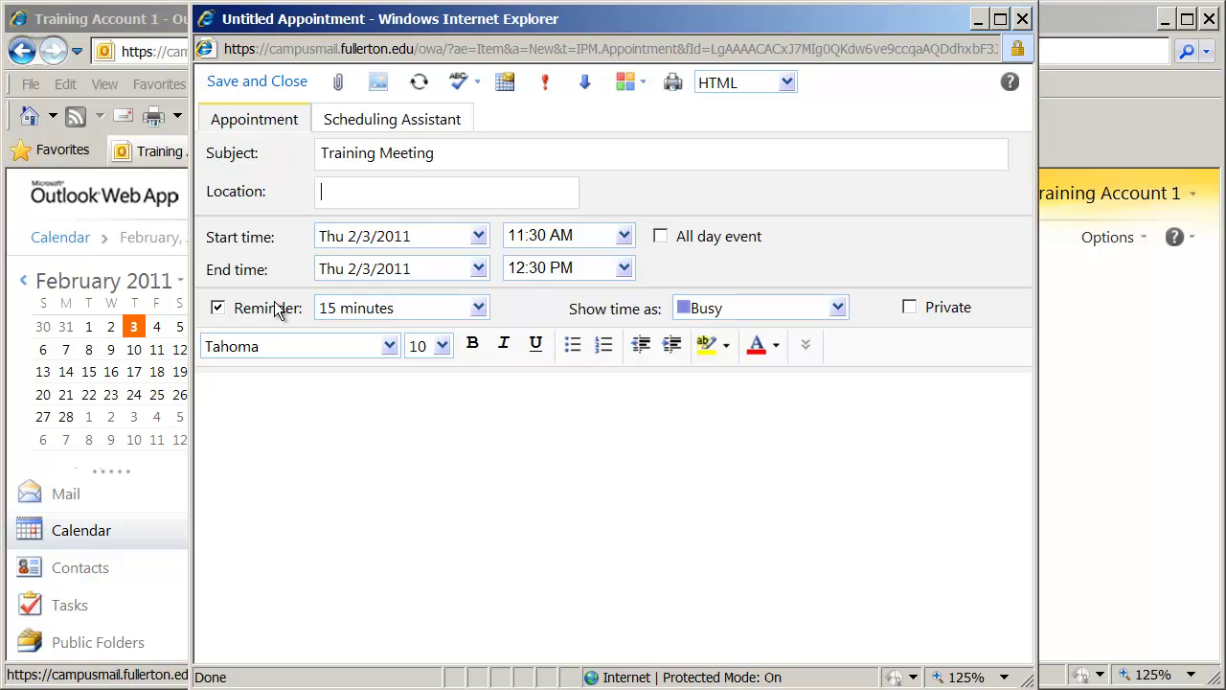
{"action": "type", "text": "PLS255"}
{"action": "key", "text": "Tab"}
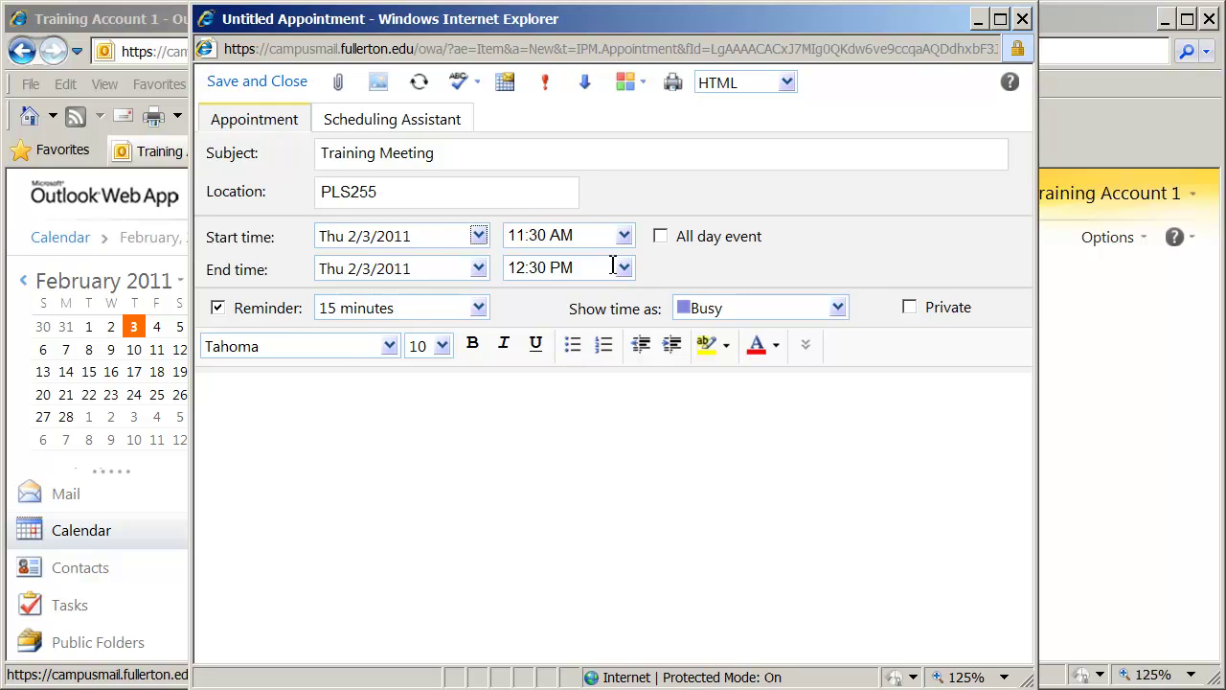
Step: Set the appointment to start at 1:30 PM and end at 3:00 PM
{"action": "left_click", "coordinate": [624, 237]}
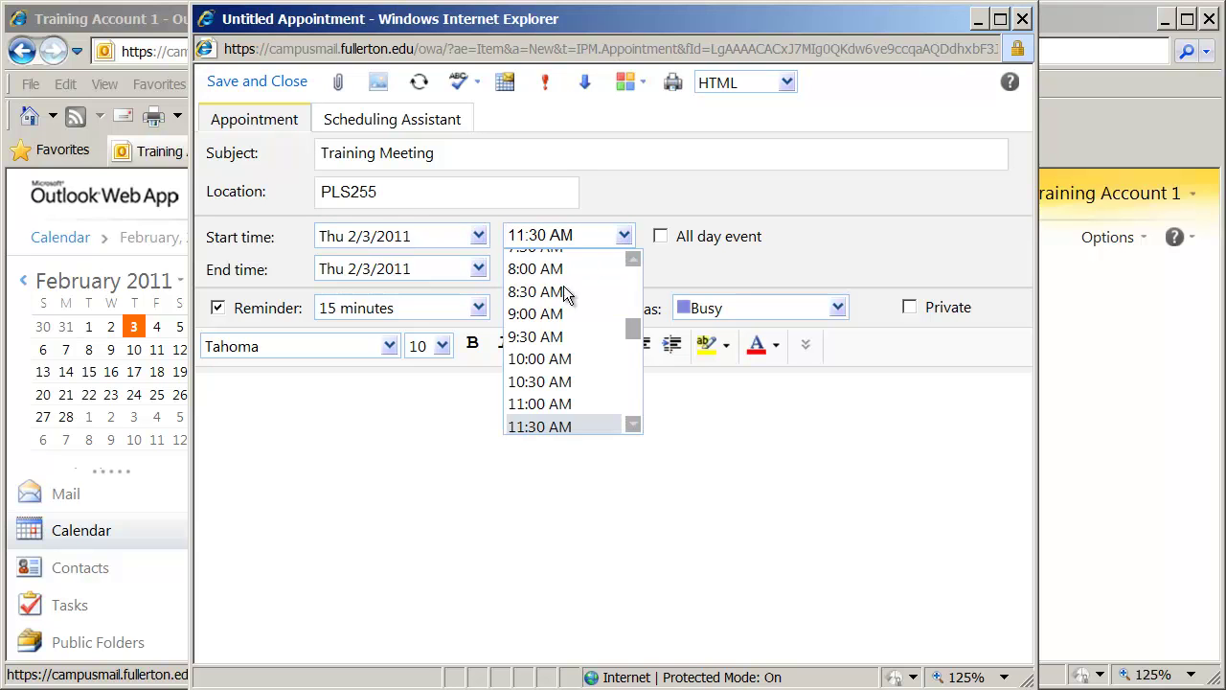
{"action": "scroll", "coordinate": [636, 426], "scroll_direction": "down", "scroll_amount": 3}
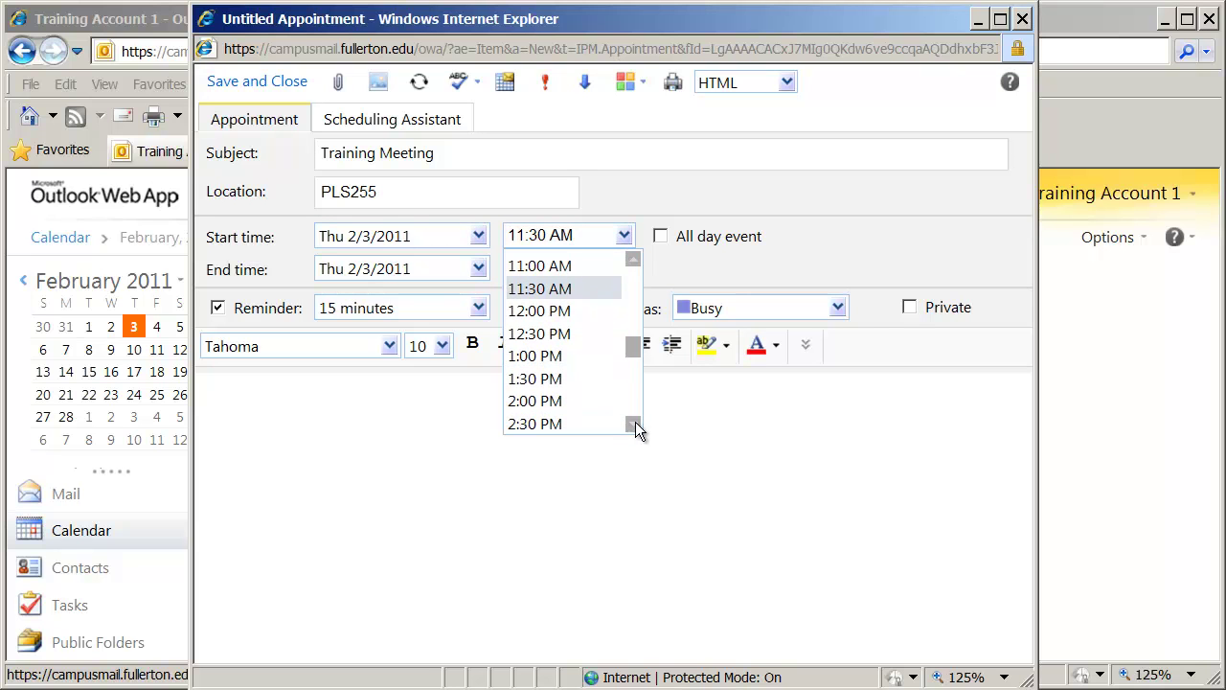
{"action": "left_click", "coordinate": [534, 379]}
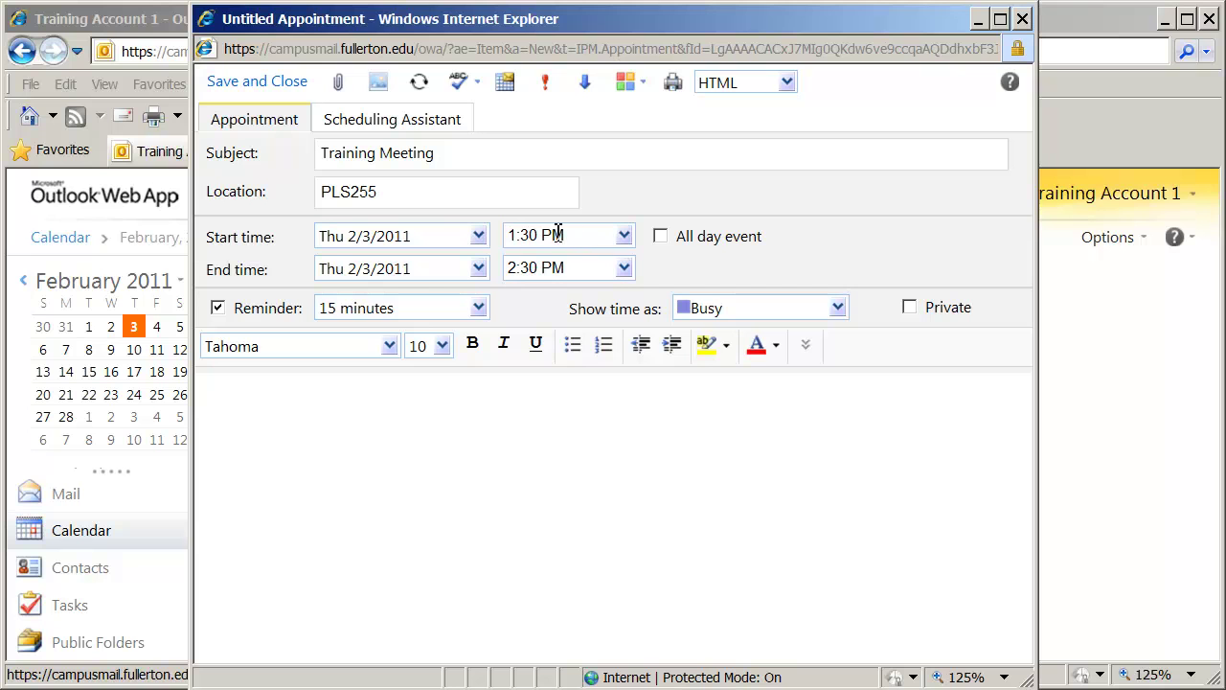
{"action": "left_click", "coordinate": [623, 270]}
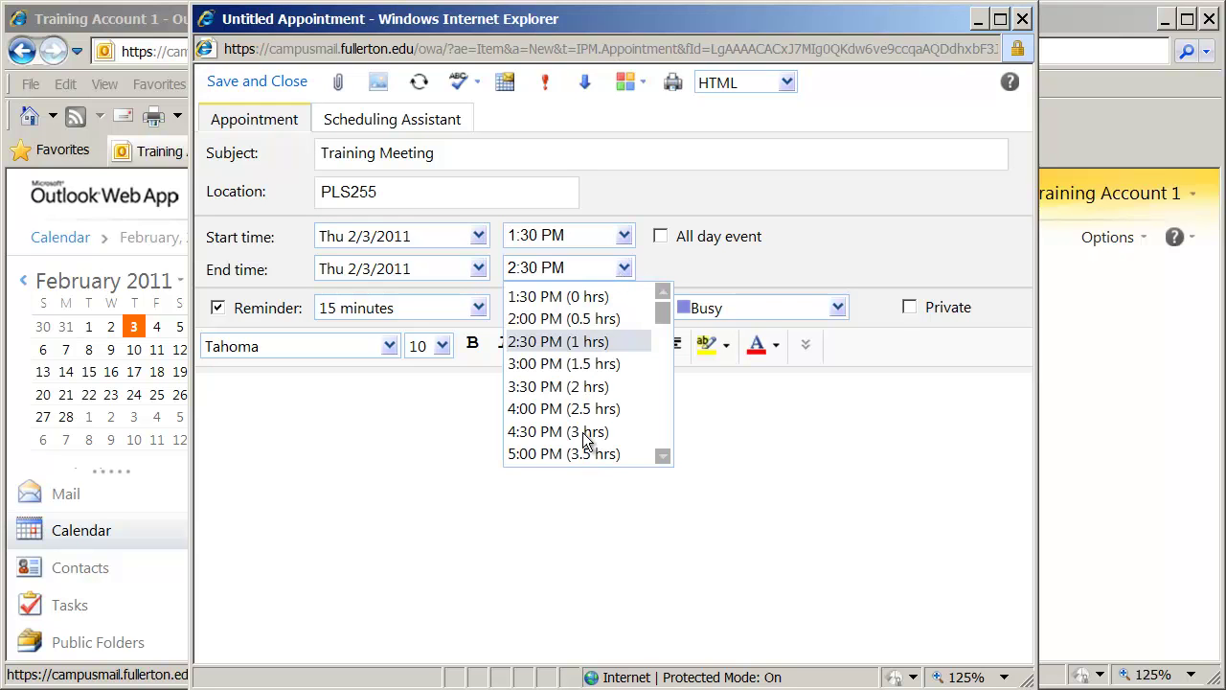
{"action": "left_click", "coordinate": [555, 368]}
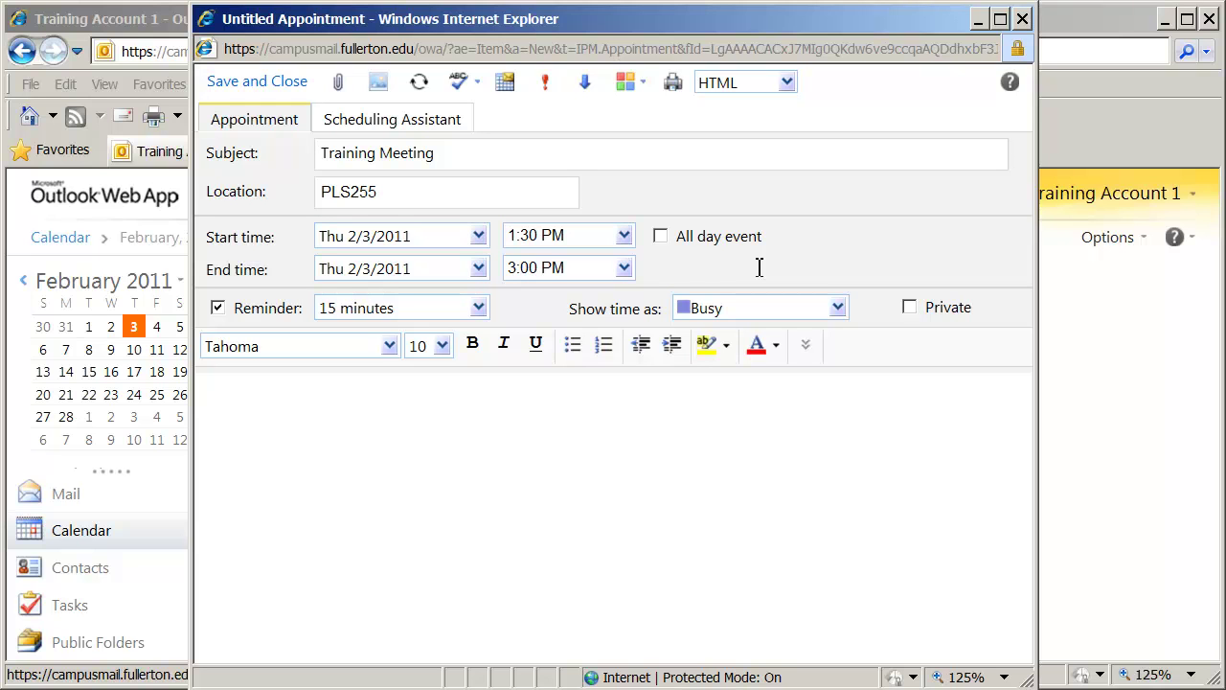
Step: Toggle all-day on and off, set the reminder to 1 hour, then switch the reminder off
{"action": "left_click", "coordinate": [660, 240]}
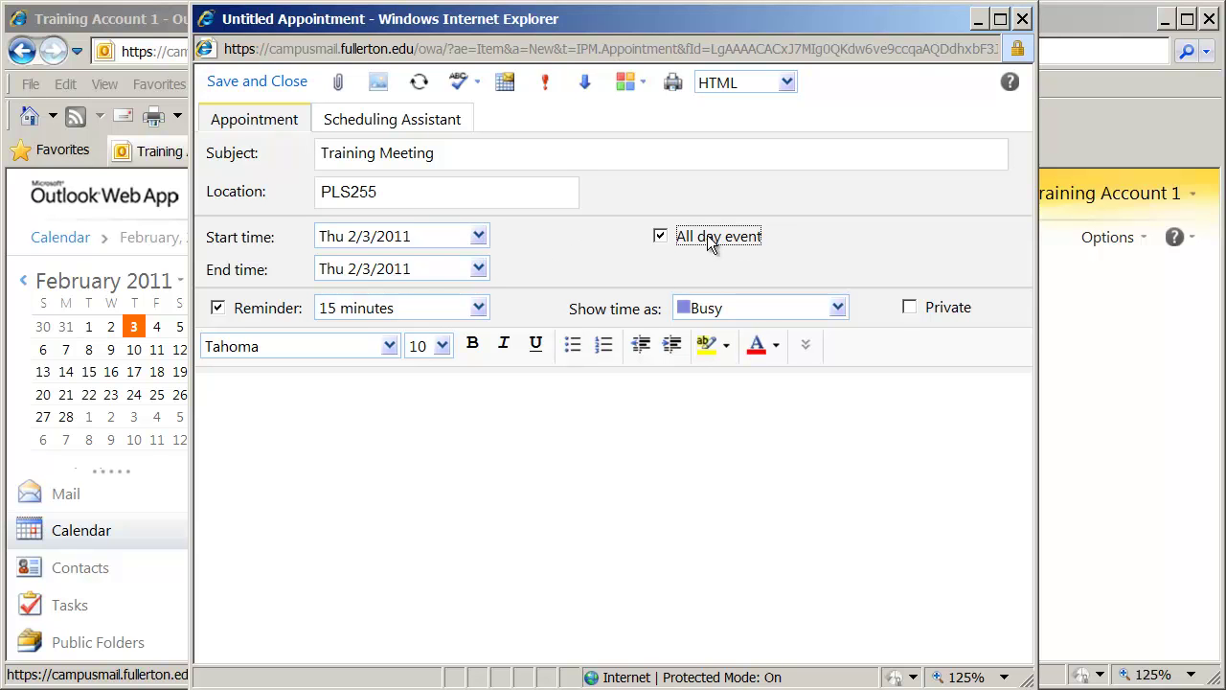
{"action": "left_click", "coordinate": [662, 238]}
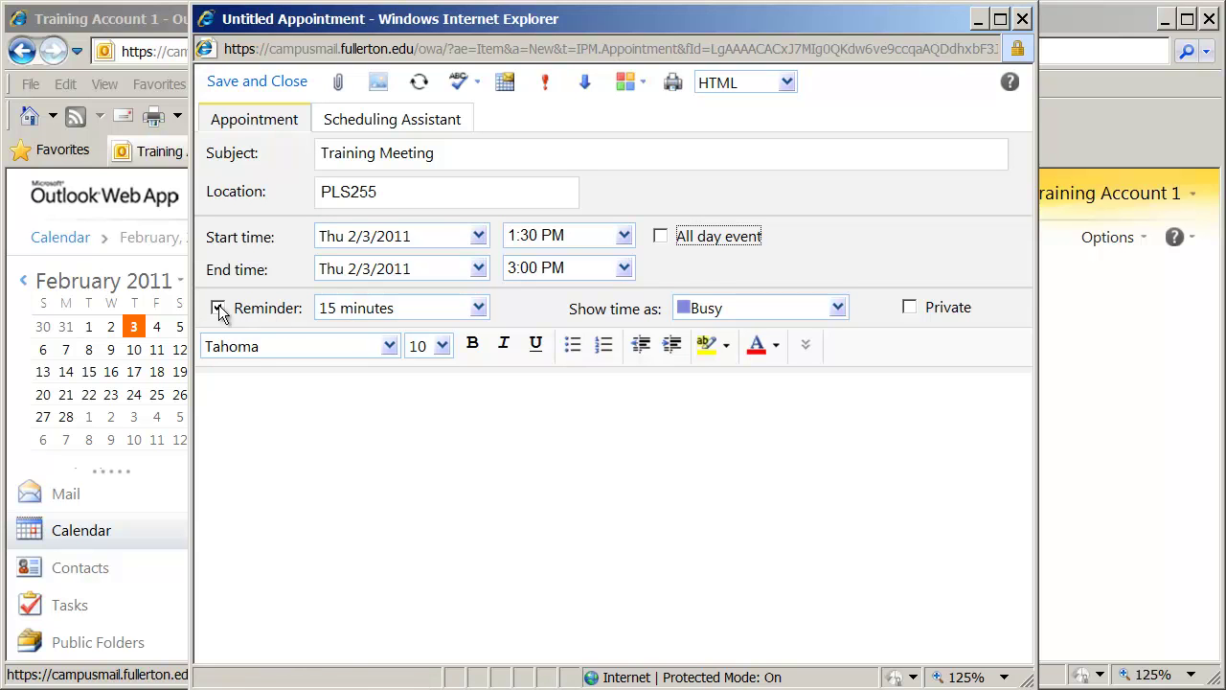
{"action": "left_click", "coordinate": [479, 309]}
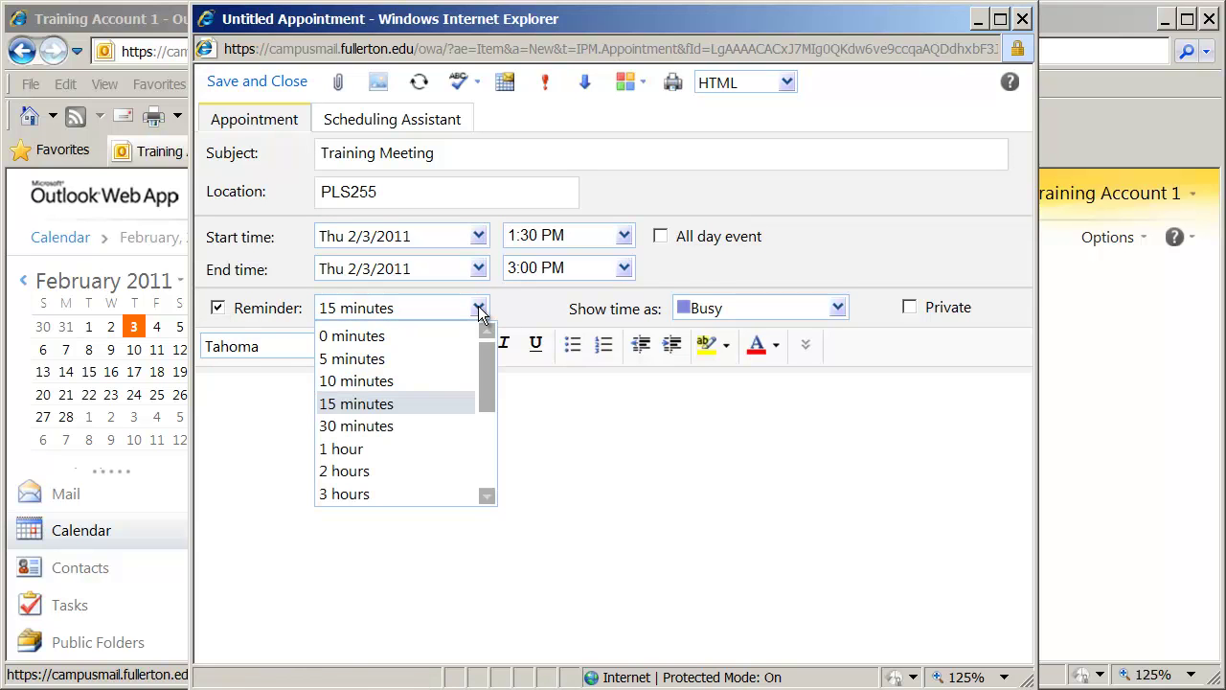
{"action": "scroll", "coordinate": [419, 441], "scroll_direction": "down", "scroll_amount": 2}
{"action": "scroll", "coordinate": [418, 442], "scroll_direction": "up", "scroll_amount": 2}
{"action": "left_click", "coordinate": [354, 451]}
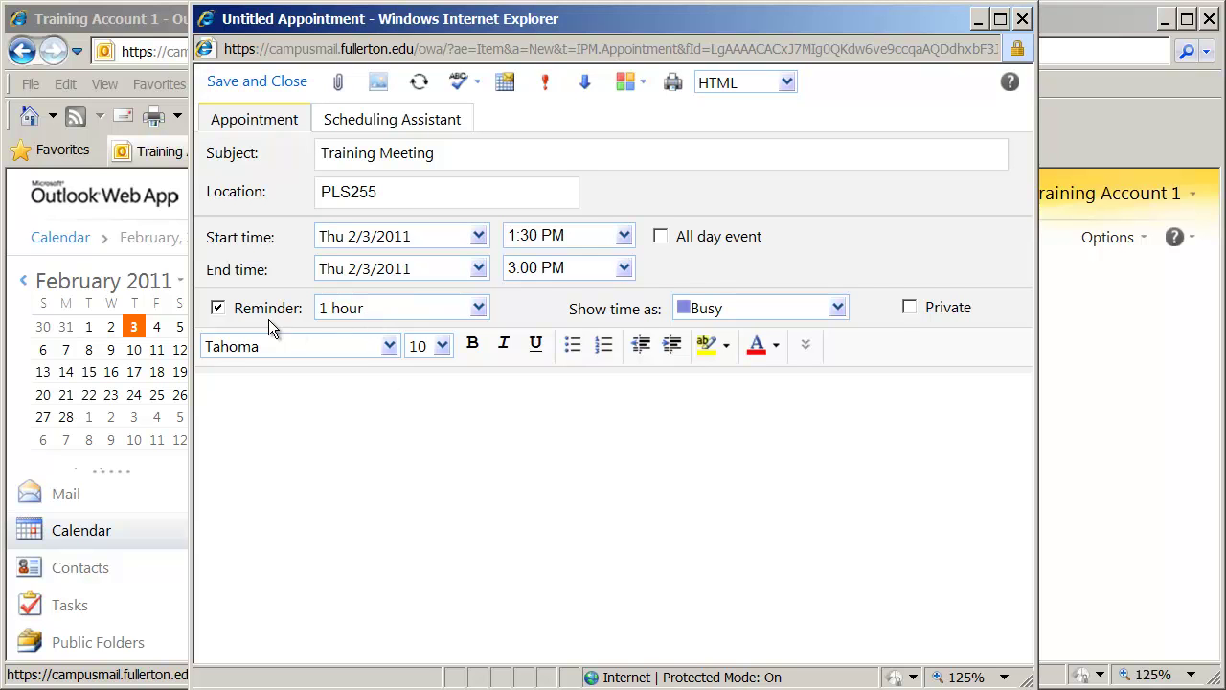
{"action": "left_click", "coordinate": [218, 309]}
{"action": "left_click", "coordinate": [837, 308]}
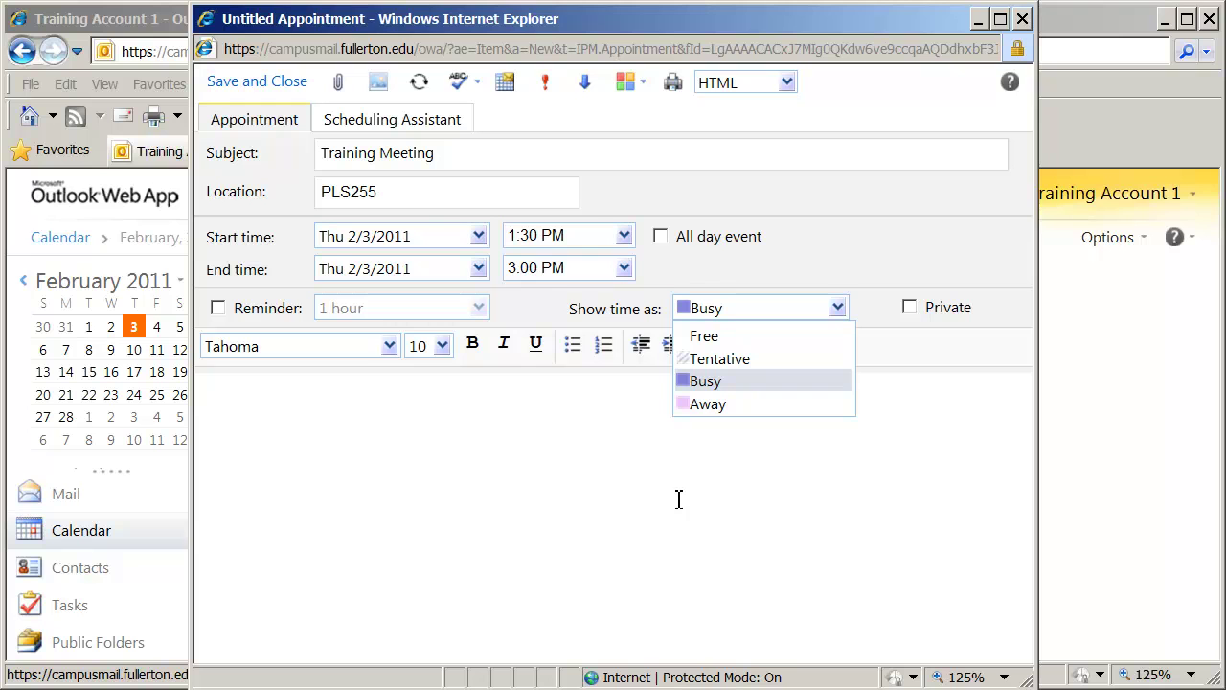
Step: Click into the appointment body, keeping the availability as Busy
{"action": "left_click", "coordinate": [652, 475]}
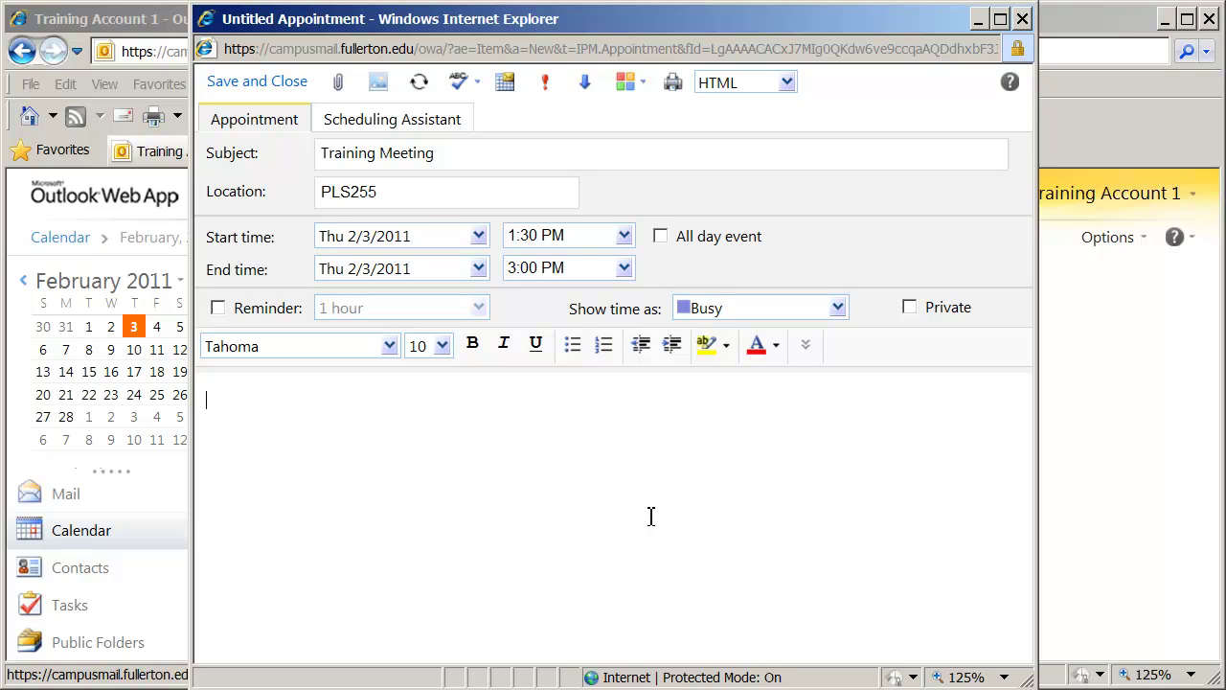
Step: Type 'This is a sample appt.' in the appointment body and start a new line
{"action": "type", "text": "Thi sis"}
{"action": "key", "text": "BackSpace"}
{"action": "key", "text": "BackSpace"}
{"action": "key", "text": "BackSpace"}
{"action": "key", "text": "BackSpace"}
{"action": "type", "text": "s is a sample appt."}
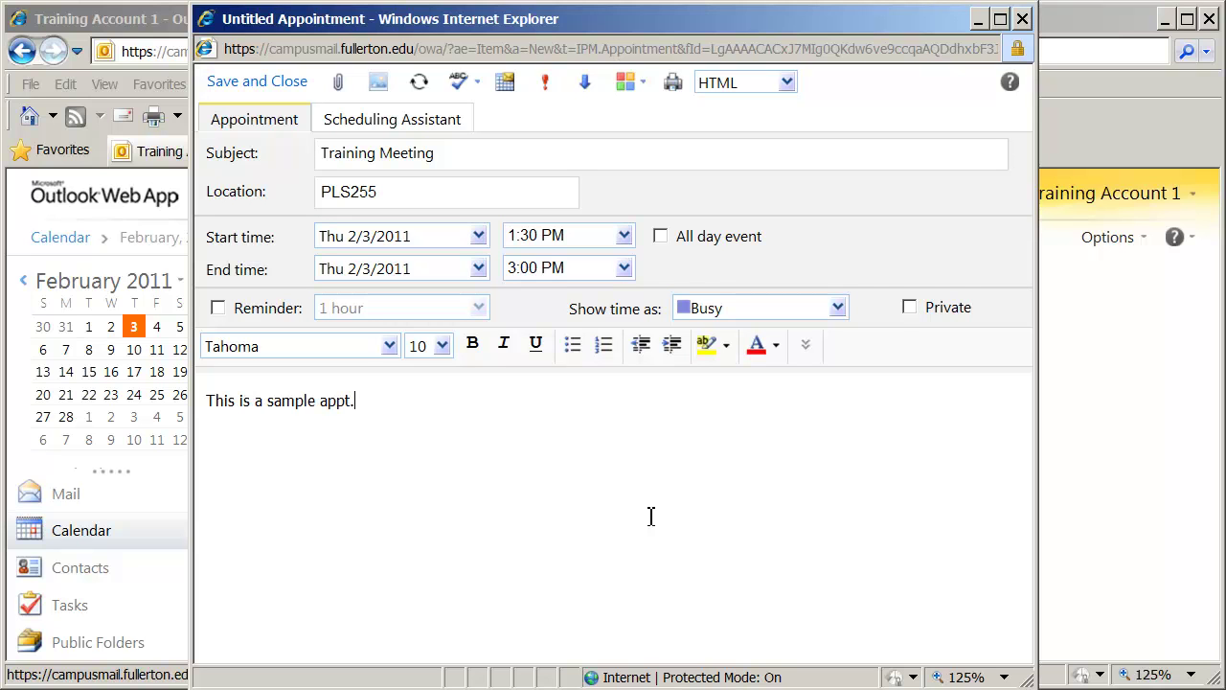
{"action": "key", "text": "Return"}
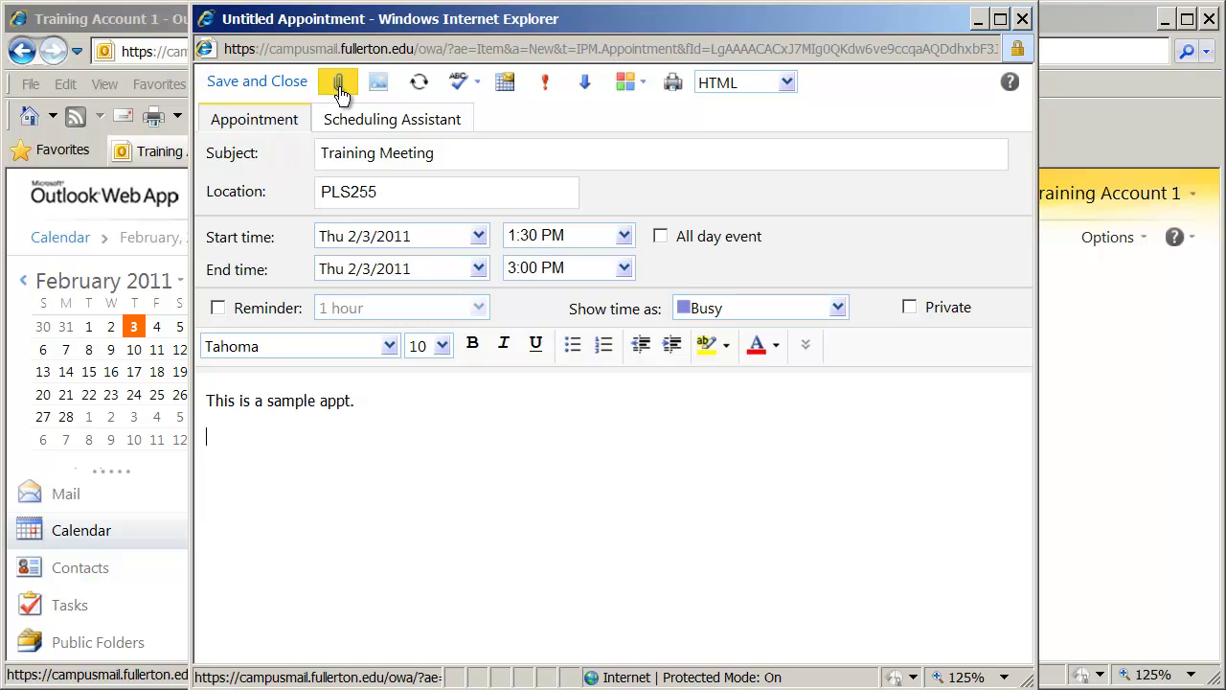
Step: Open the repetition settings and try a daily pattern every 3 days, then every weekday
{"action": "left_click", "coordinate": [418, 85]}
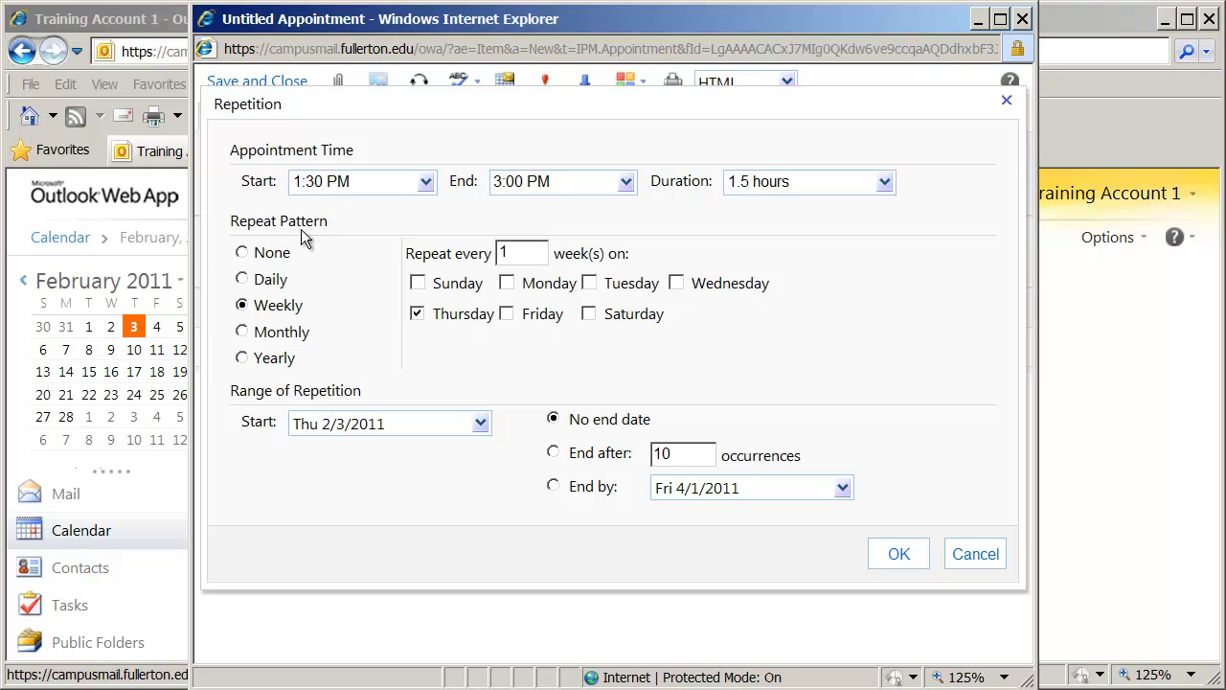
{"action": "left_click", "coordinate": [278, 283]}
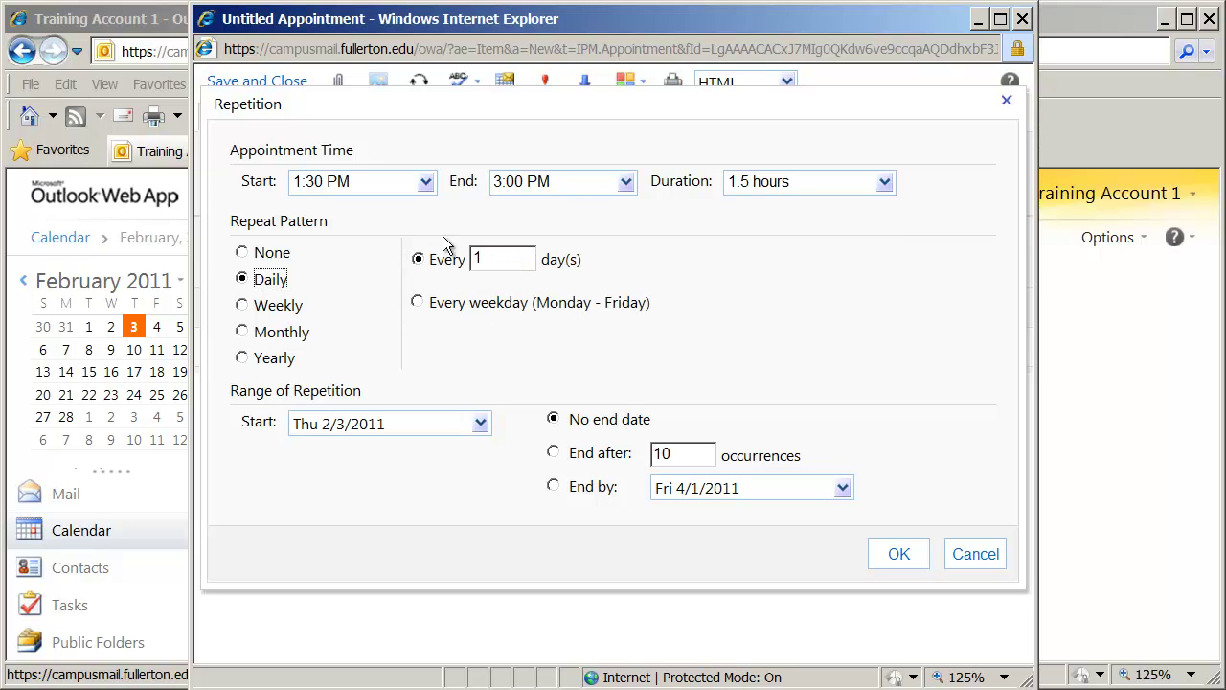
{"action": "left_click", "coordinate": [491, 260]}
{"action": "left_click_drag", "start_coordinate": [517, 259], "coordinate": [410, 266]}
{"action": "type", "text": "2"}
{"action": "left_click_drag", "start_coordinate": [495, 260], "coordinate": [456, 272]}
{"action": "type", "text": "4"}
{"action": "key", "text": "BackSpace"}
{"action": "type", "text": "3"}
{"action": "left_click", "coordinate": [419, 304]}
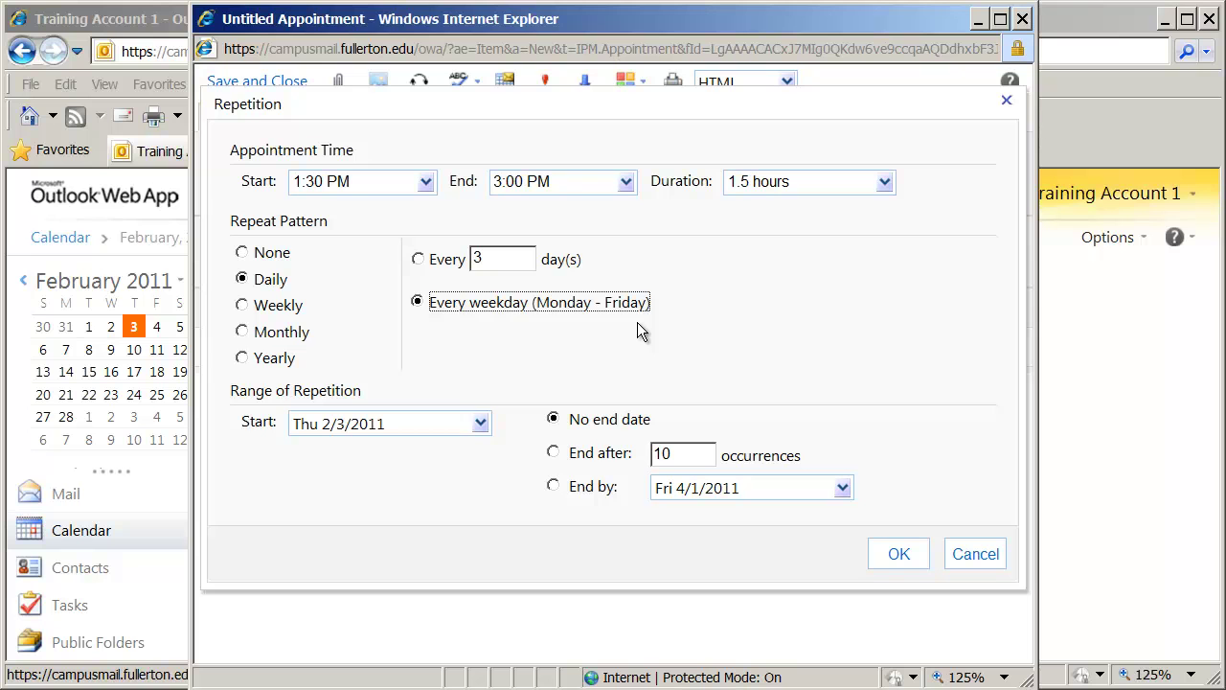
Step: Try a weekly pattern with Tuesday added, then switch to a Monthly pattern
{"action": "left_click", "coordinate": [278, 308]}
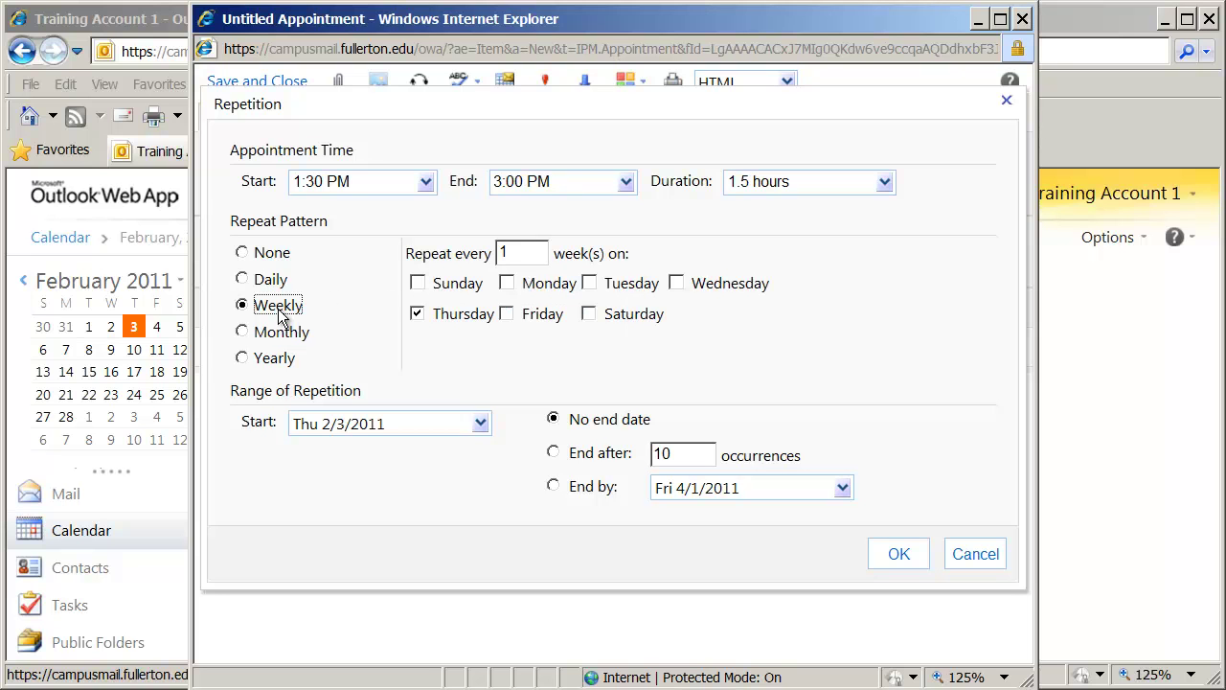
{"action": "left_click", "coordinate": [530, 253]}
{"action": "left_click", "coordinate": [588, 282]}
{"action": "left_click", "coordinate": [267, 336]}
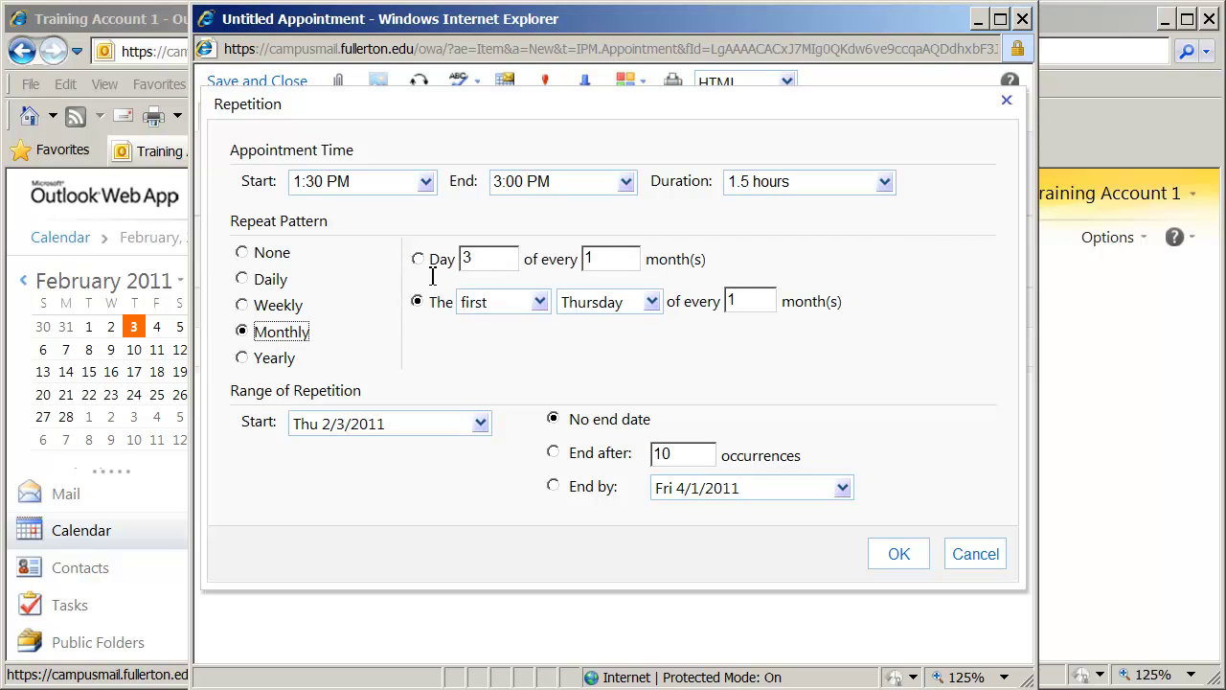
{"action": "left_click", "coordinate": [488, 272]}
{"action": "left_click", "coordinate": [612, 266]}
{"action": "left_click", "coordinate": [553, 419]}
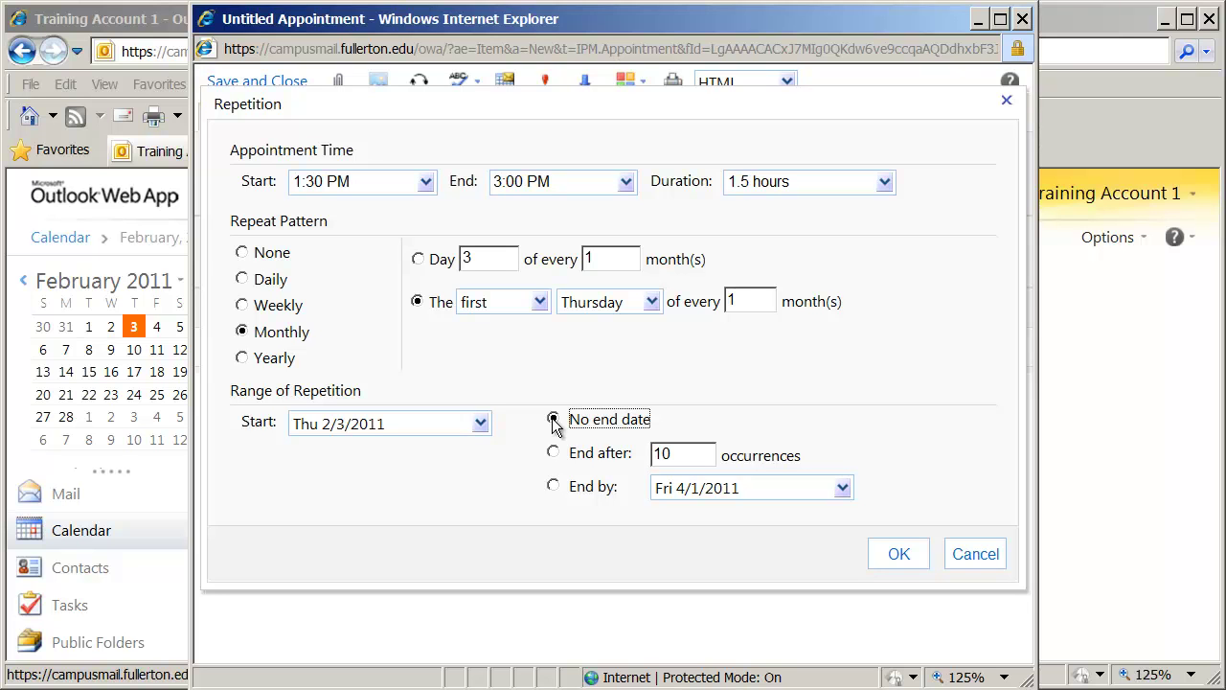
Step: Try ending after 550 occurrences, then choose End by May 27, 2011 and confirm with OK
{"action": "left_click", "coordinate": [554, 453]}
{"action": "left_click", "coordinate": [685, 460]}
{"action": "left_click_drag", "start_coordinate": [685, 459], "coordinate": [614, 467]}
{"action": "type", "text": "5"}
{"action": "type", "text": "50"}
{"action": "left_click", "coordinate": [555, 487]}
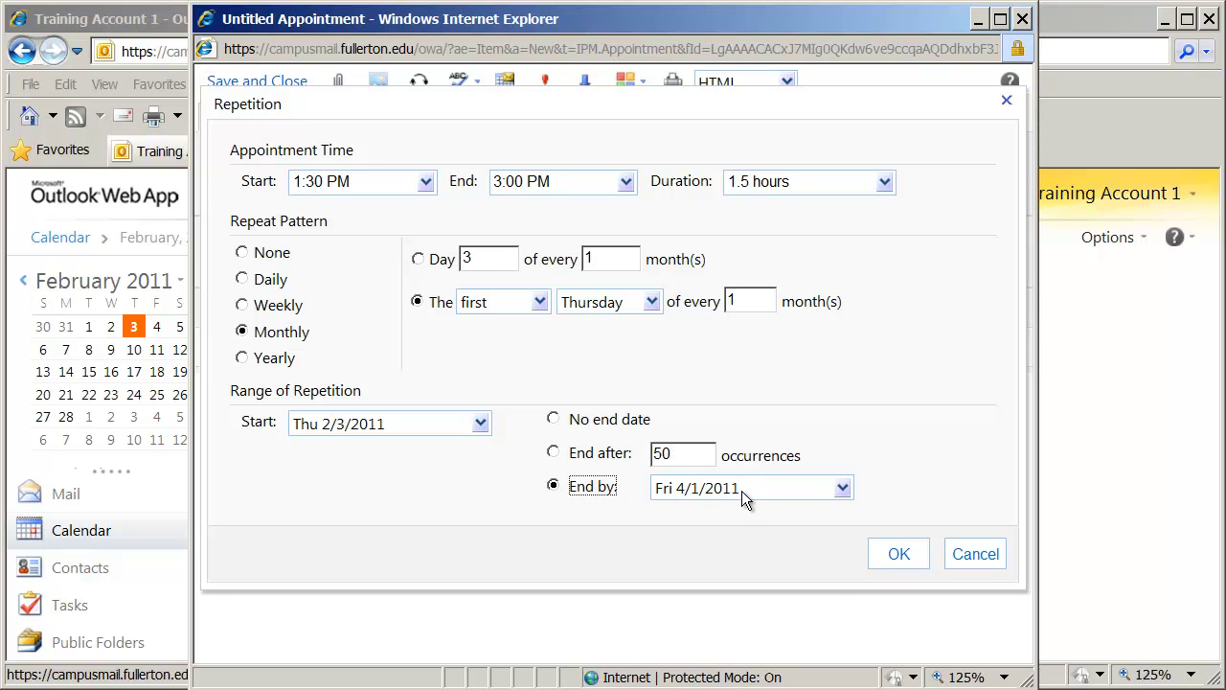
{"action": "left_click", "coordinate": [842, 489]}
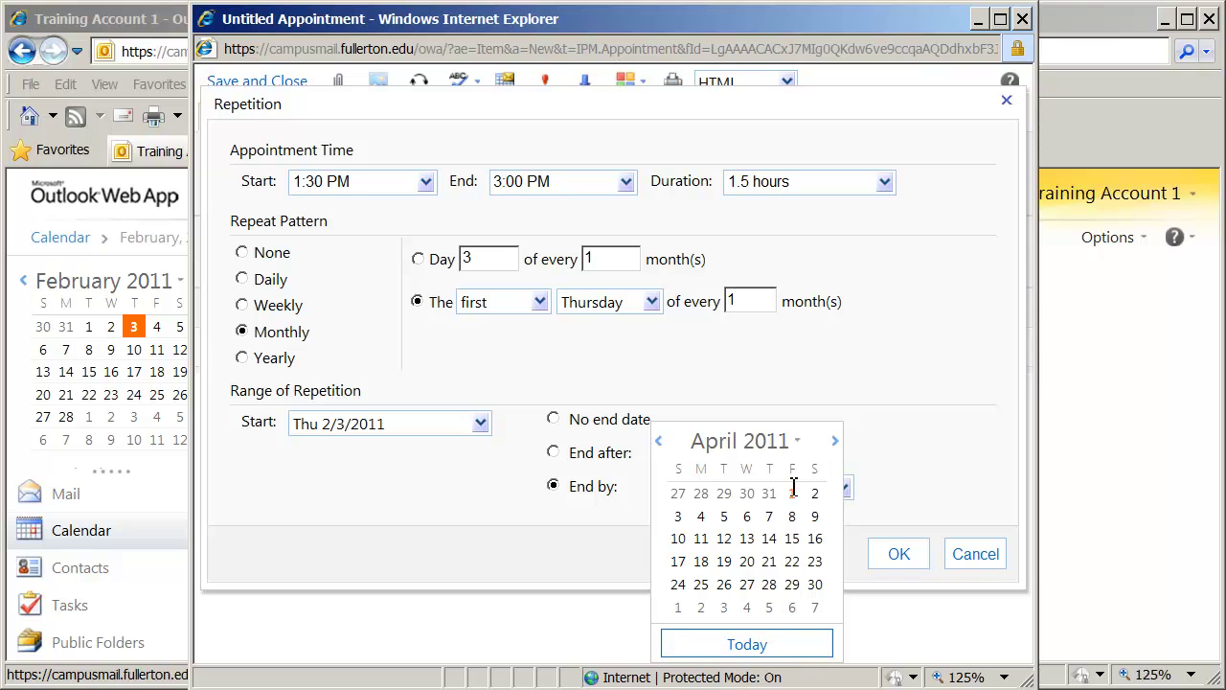
{"action": "left_click", "coordinate": [836, 443]}
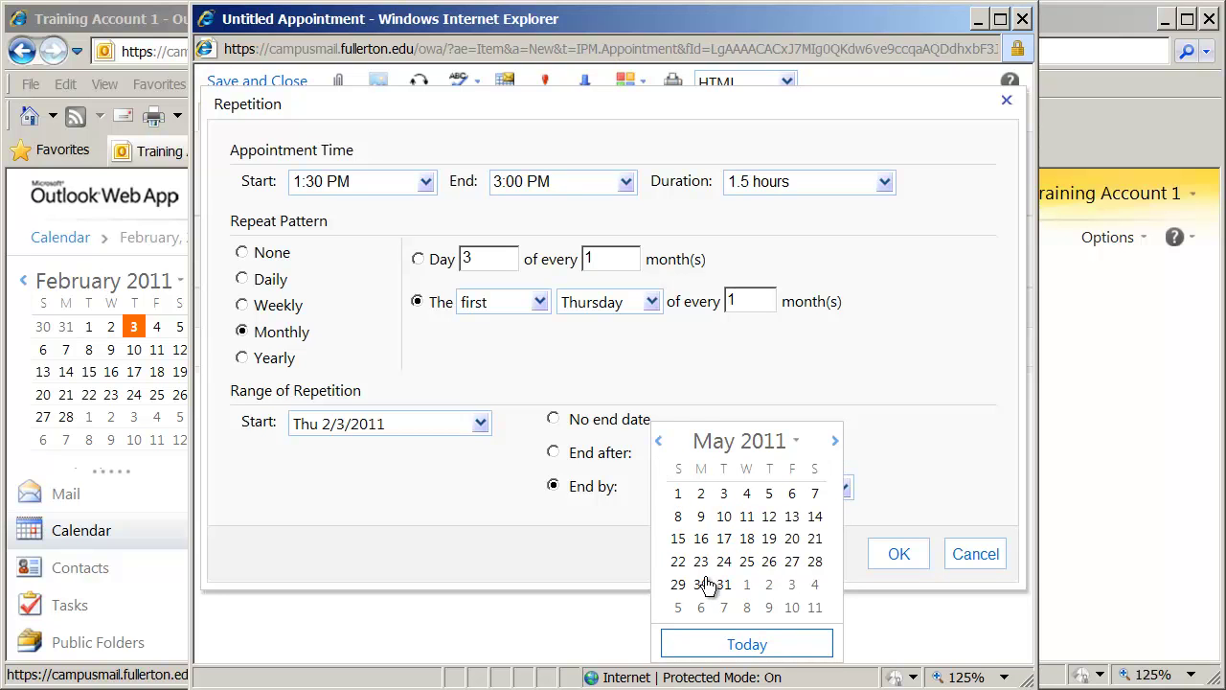
{"action": "left_click", "coordinate": [791, 562]}
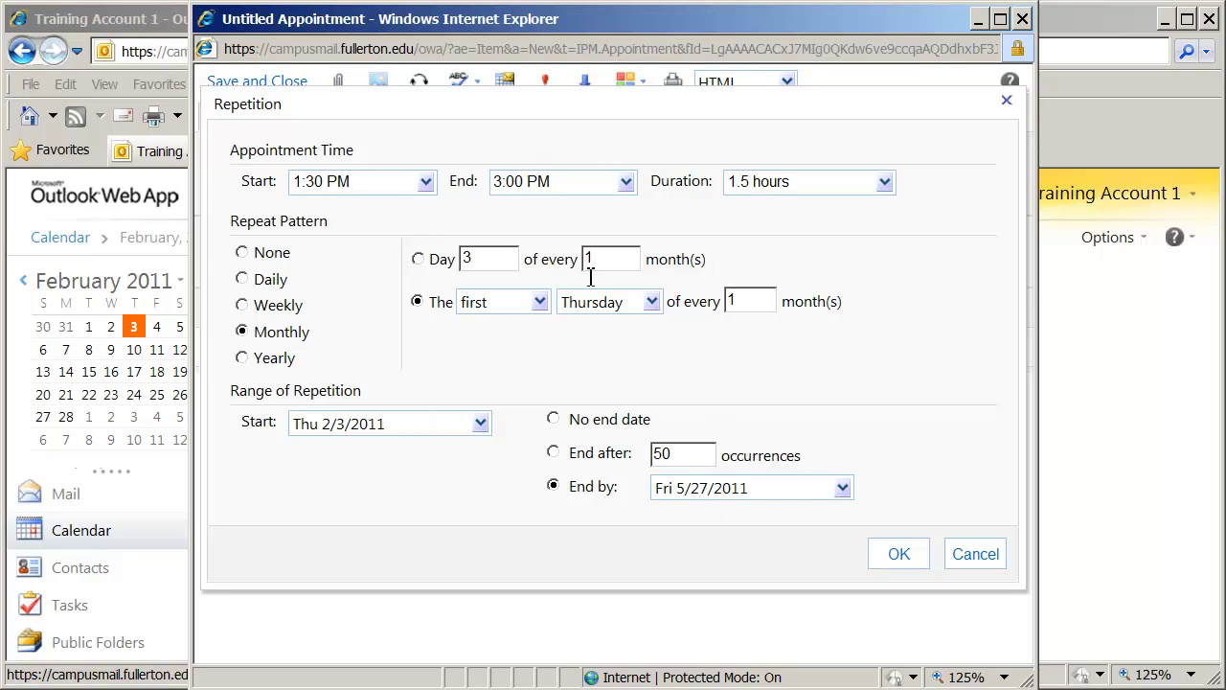
{"action": "left_click", "coordinate": [898, 556]}
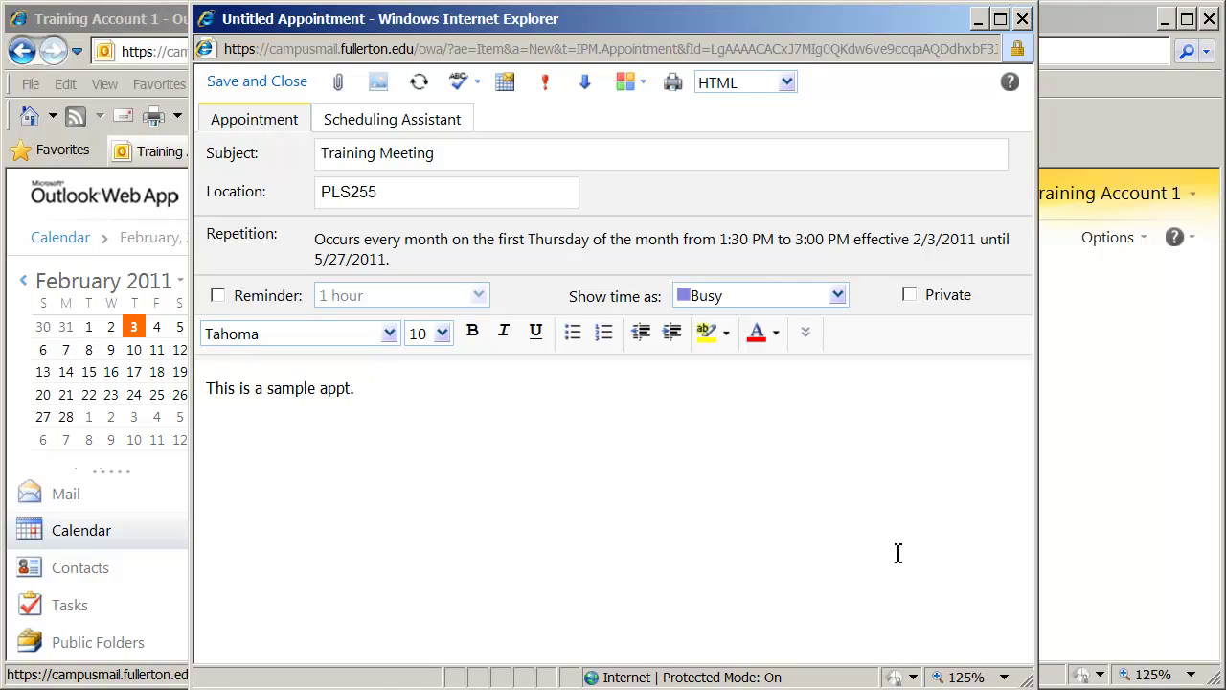
Step: Save and close the recurring Training Meeting, then display Tuesday, February 8, 2011
{"action": "left_click", "coordinate": [292, 84]}
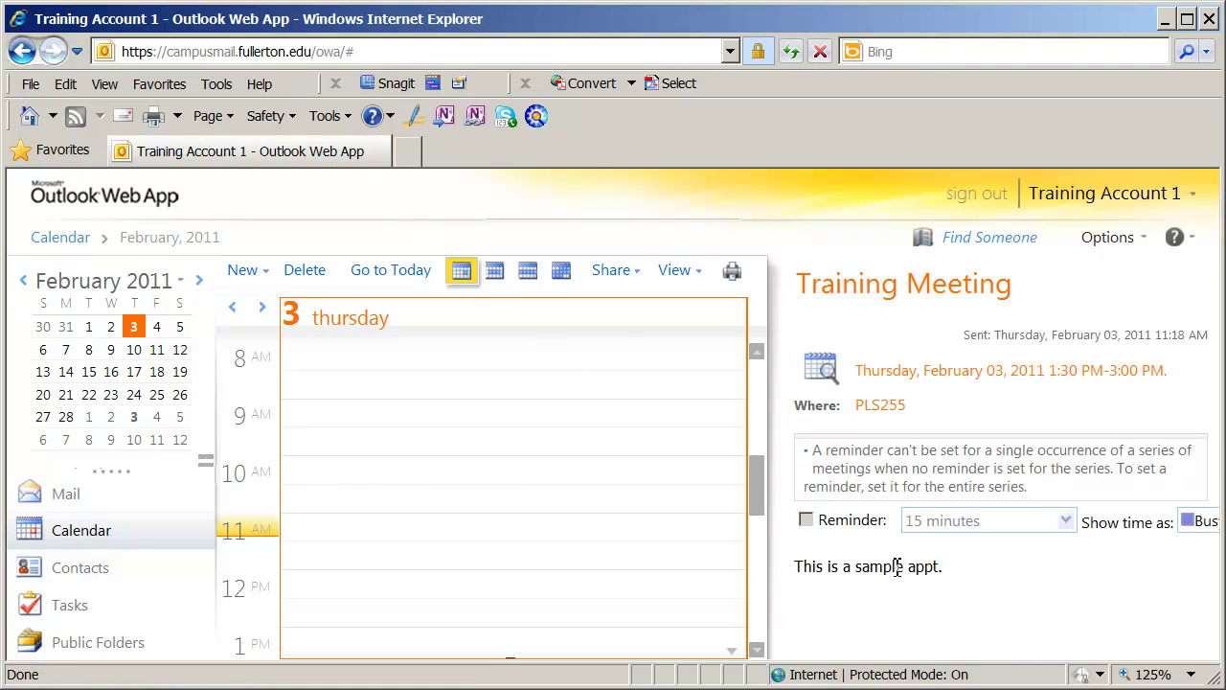
{"action": "left_click", "coordinate": [90, 350]}
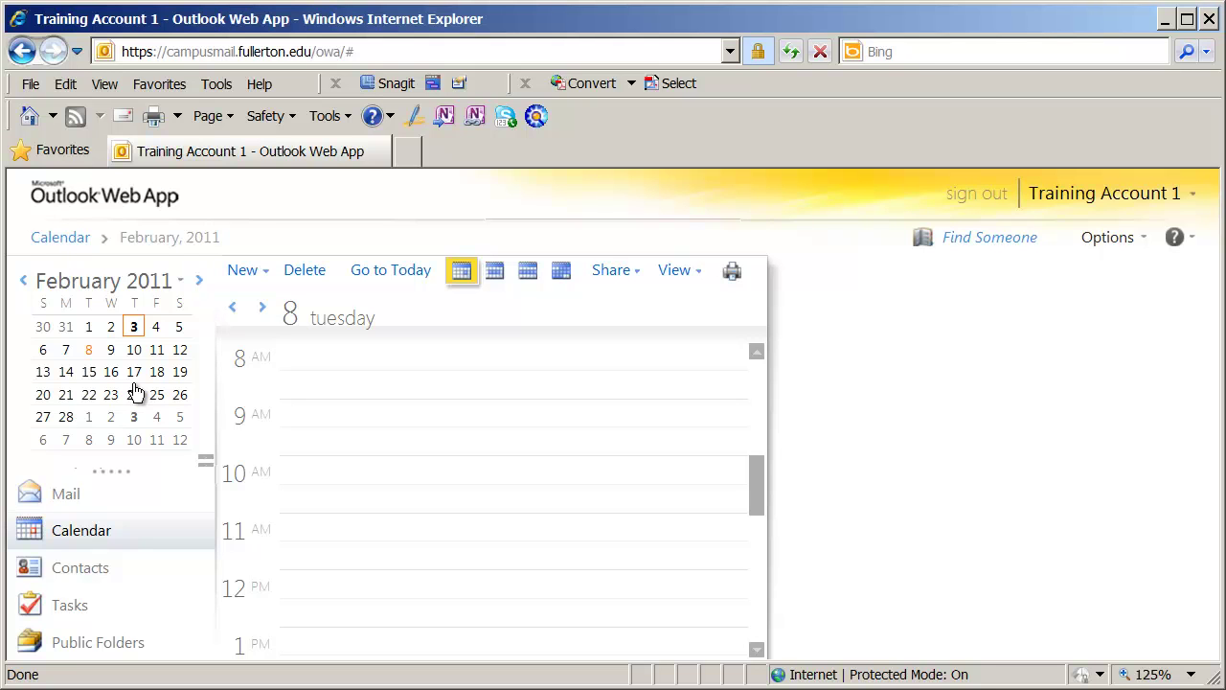
Step: Check the Training Meeting occurrences on February 3 and March 3 in the day view
{"action": "scroll", "coordinate": [397, 436], "scroll_direction": "down", "scroll_amount": 1}
{"action": "scroll", "coordinate": [398, 434], "scroll_direction": "down", "scroll_amount": 3}
{"action": "scroll", "coordinate": [394, 436], "scroll_direction": "up", "scroll_amount": 12}
{"action": "scroll", "coordinate": [394, 434], "scroll_direction": "down", "scroll_amount": 19}
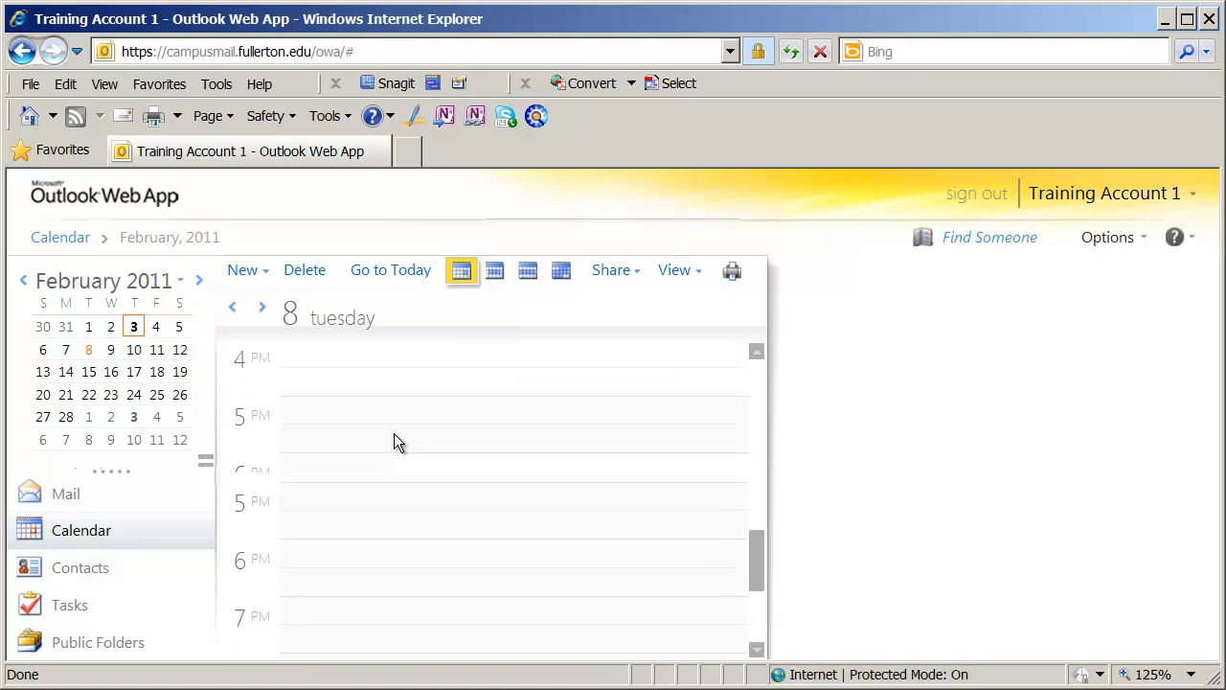
{"action": "scroll", "coordinate": [395, 442], "scroll_direction": "up", "scroll_amount": 19}
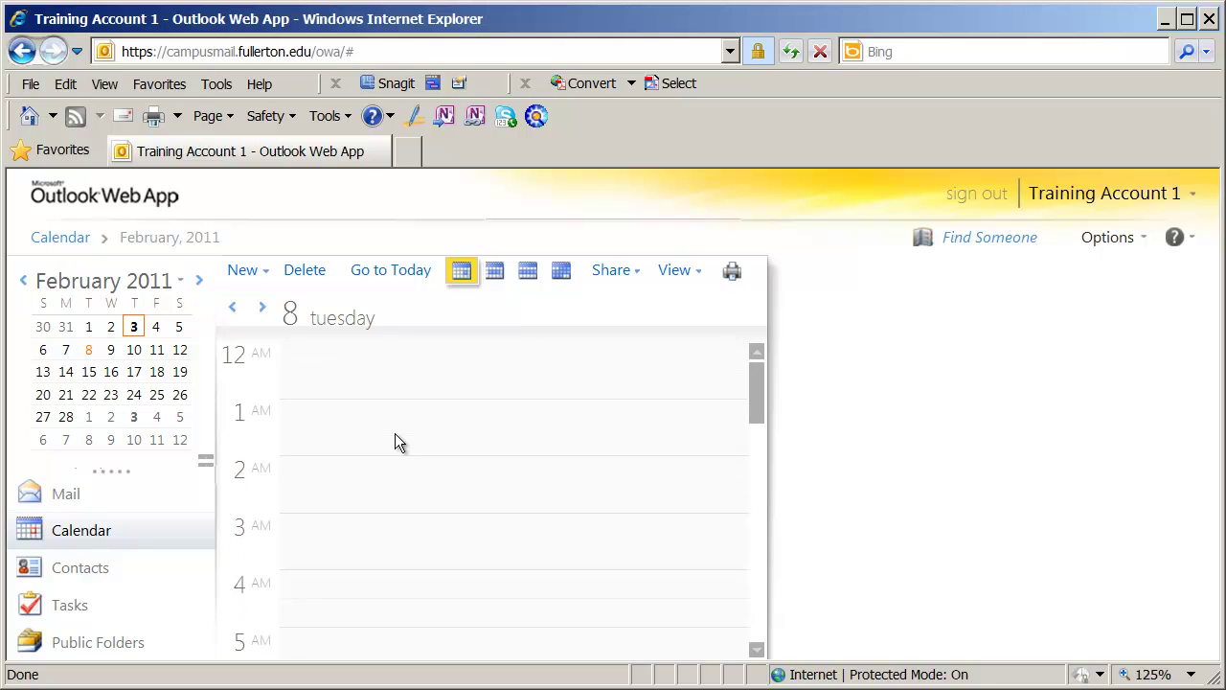
{"action": "left_click", "coordinate": [134, 327]}
{"action": "scroll", "coordinate": [489, 448], "scroll_direction": "down", "scroll_amount": 13}
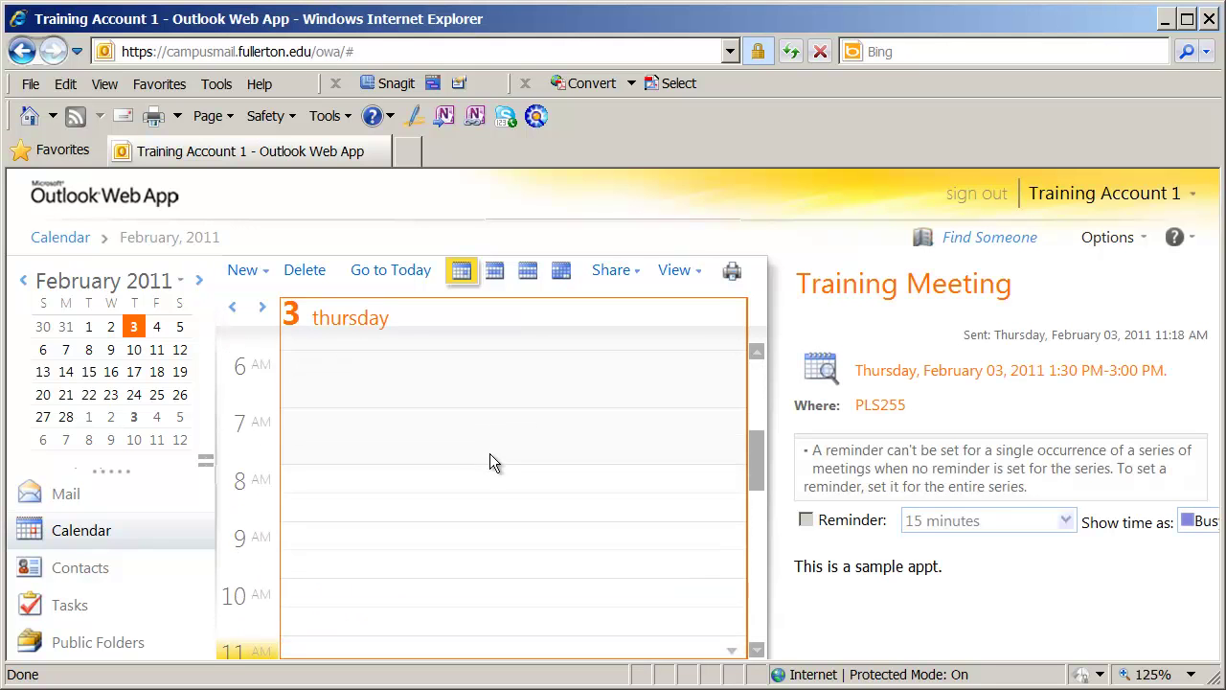
{"action": "scroll", "coordinate": [488, 451], "scroll_direction": "up", "scroll_amount": 1}
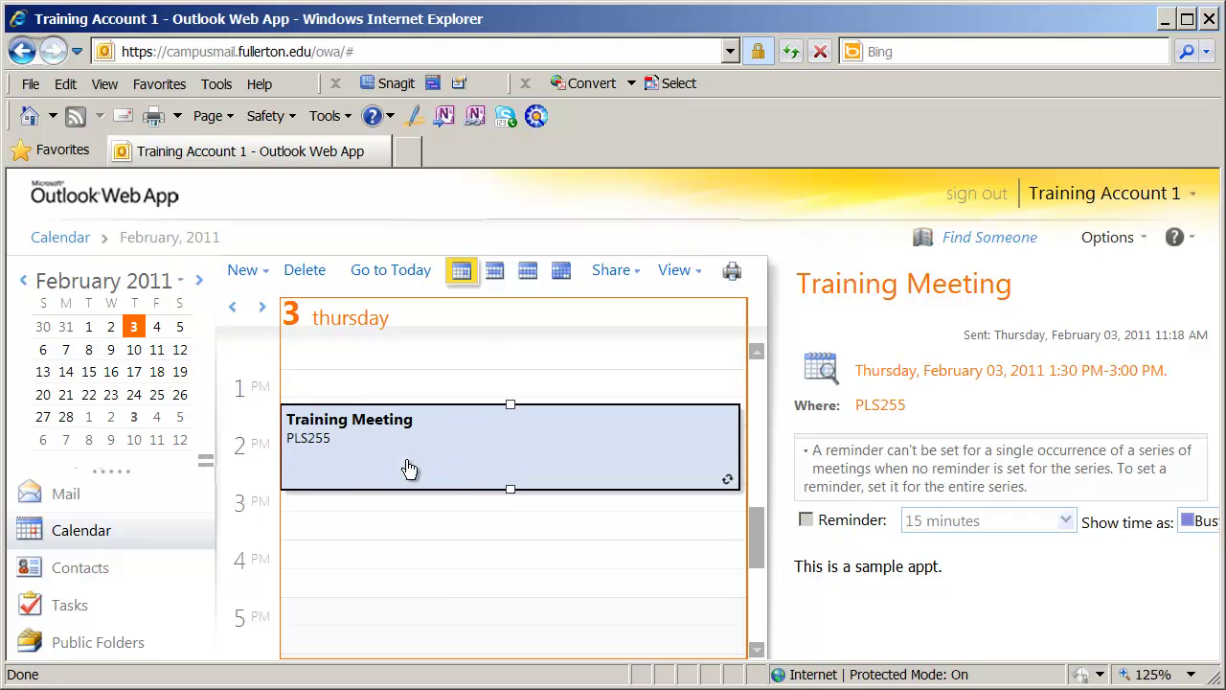
{"action": "left_click", "coordinate": [199, 285]}
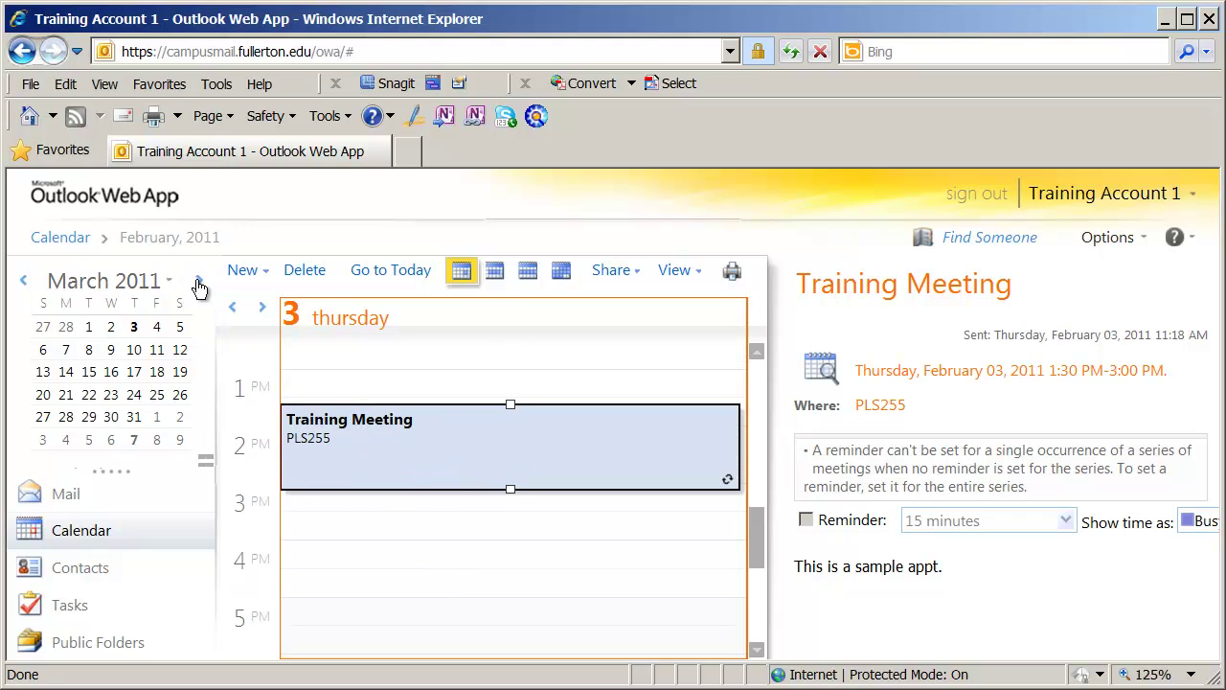
{"action": "left_click", "coordinate": [133, 331]}
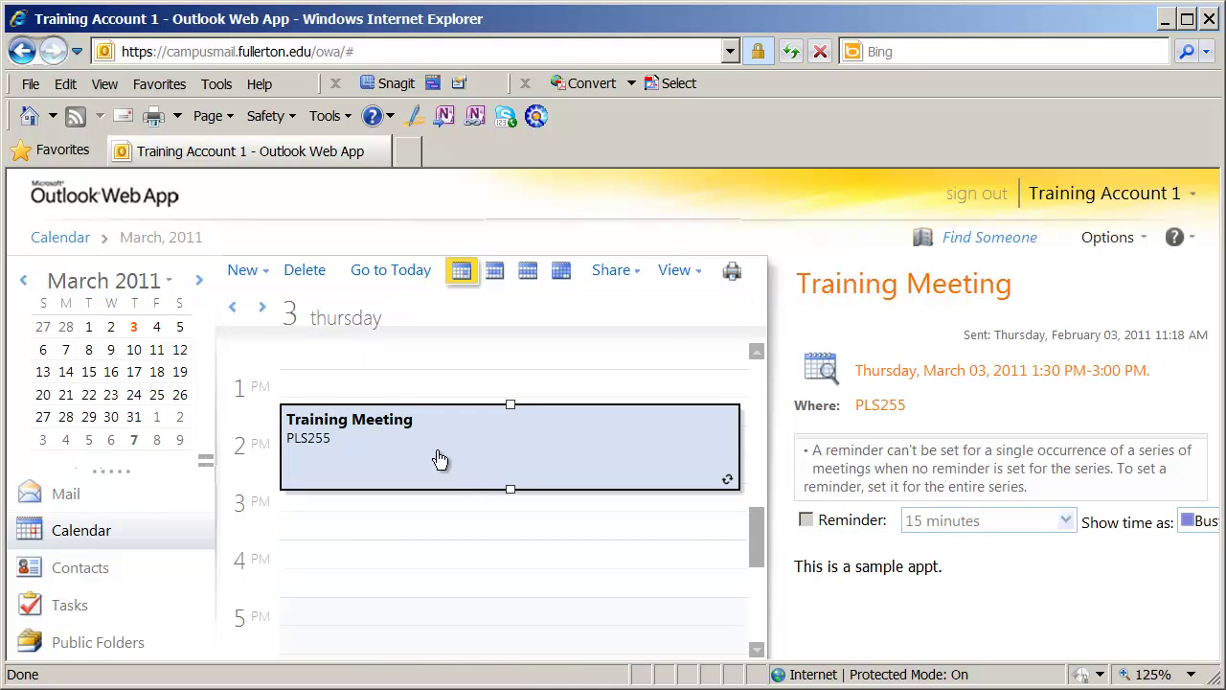
Step: Browse the April 7 and May 5 occurrences and June 2011, then return to today, February 3
{"action": "left_click", "coordinate": [198, 281]}
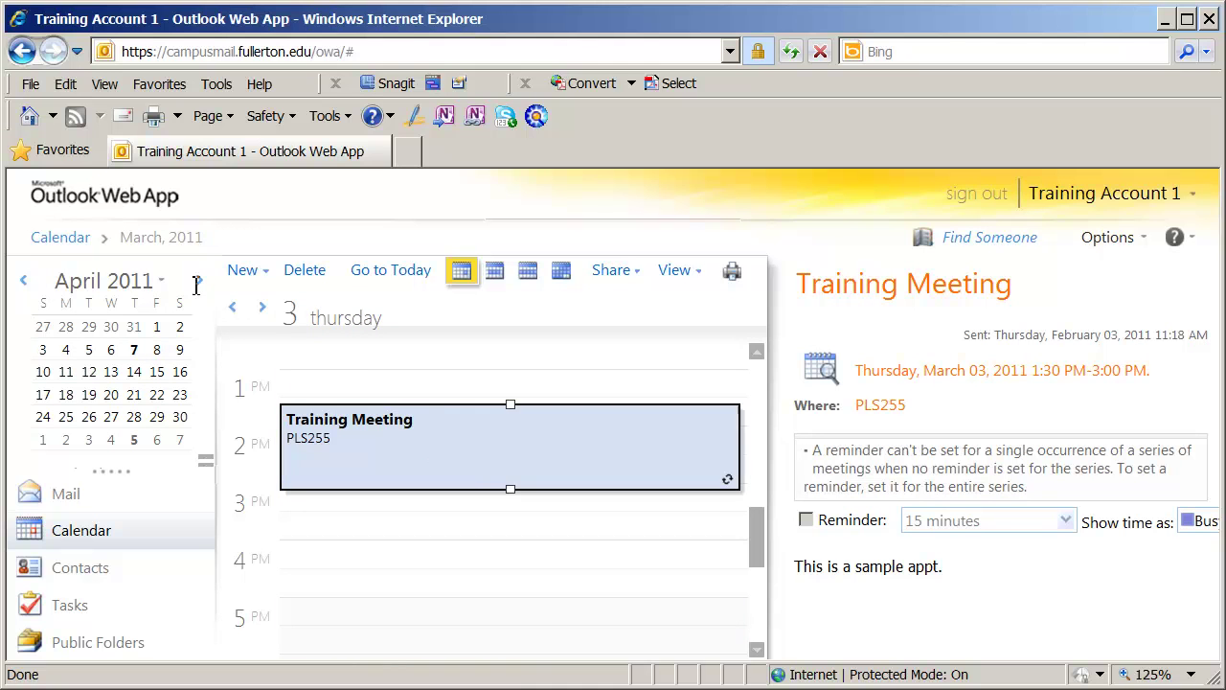
{"action": "left_click", "coordinate": [134, 348]}
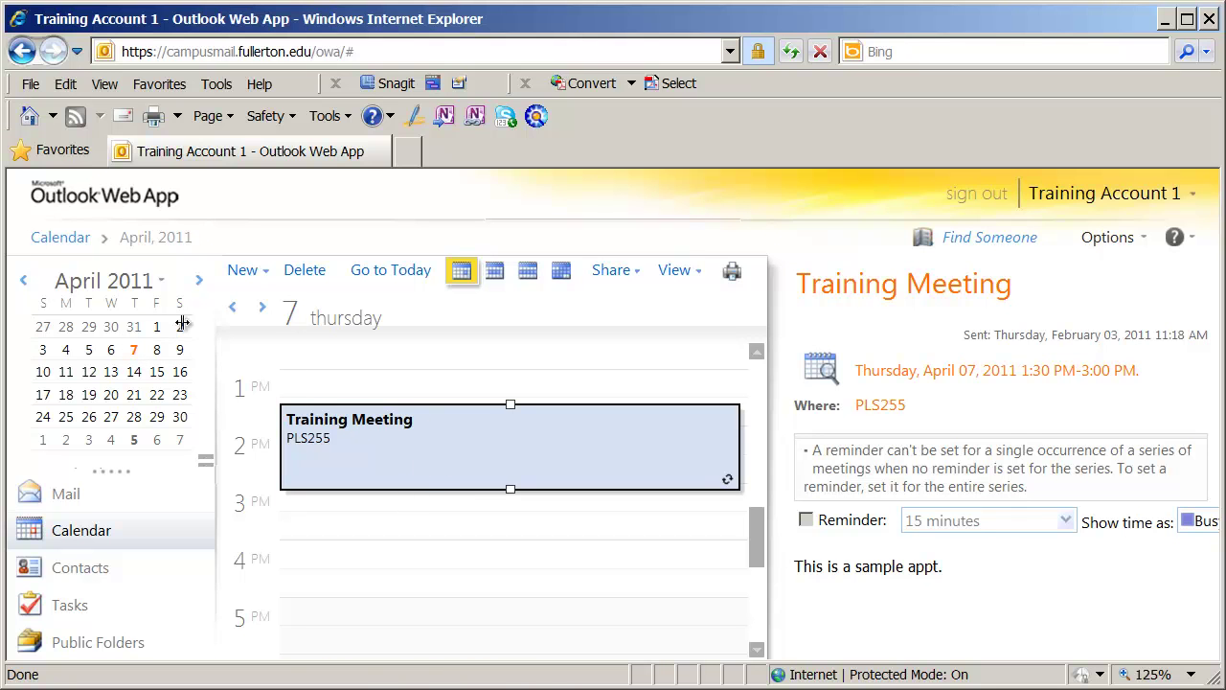
{"action": "left_click", "coordinate": [199, 283]}
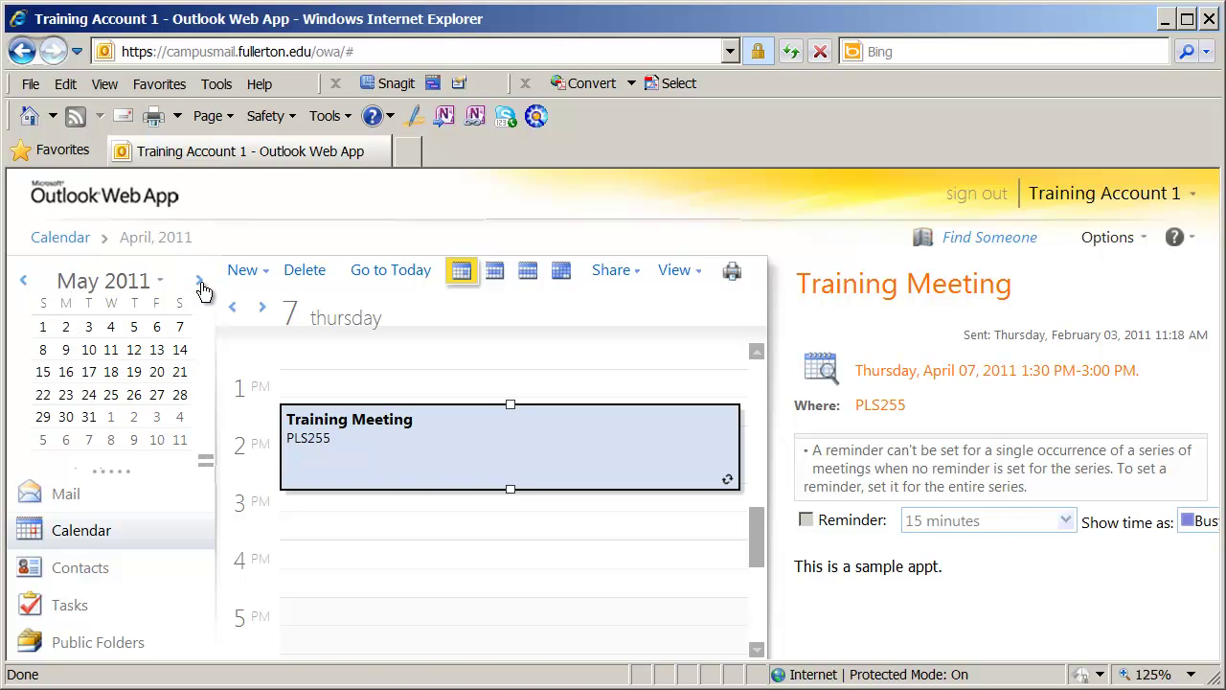
{"action": "left_click", "coordinate": [135, 331]}
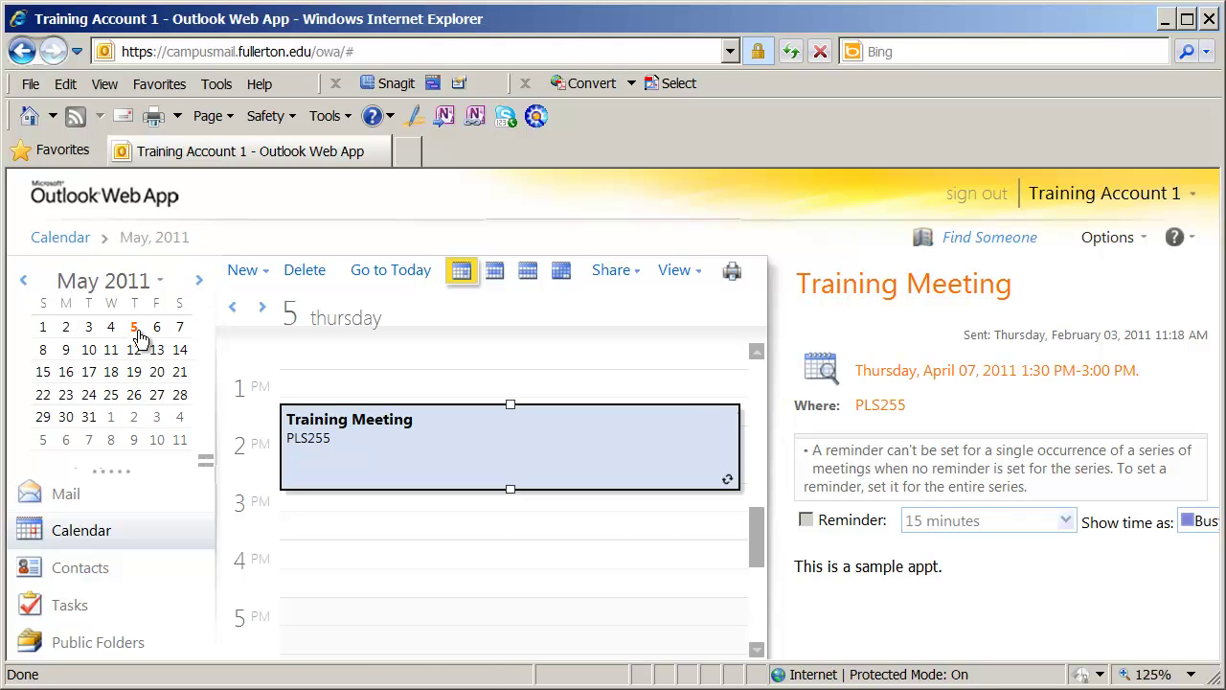
{"action": "left_click", "coordinate": [199, 282]}
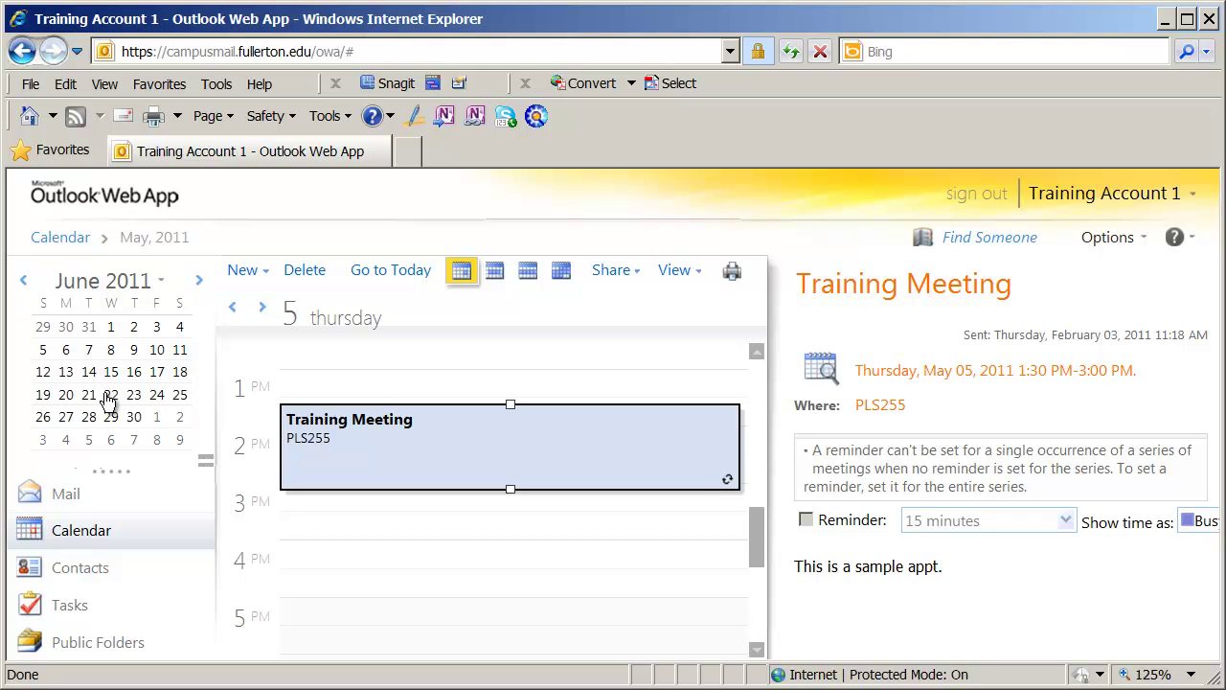
{"action": "left_click", "coordinate": [161, 286]}
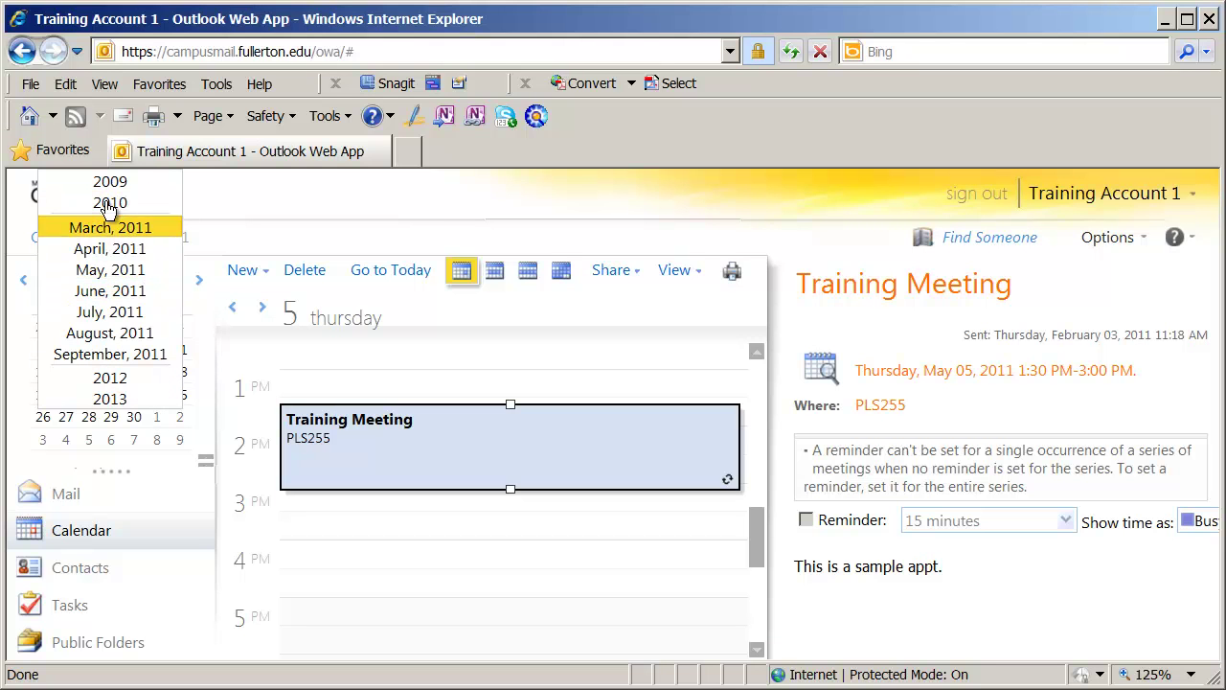
{"action": "left_click", "coordinate": [349, 237]}
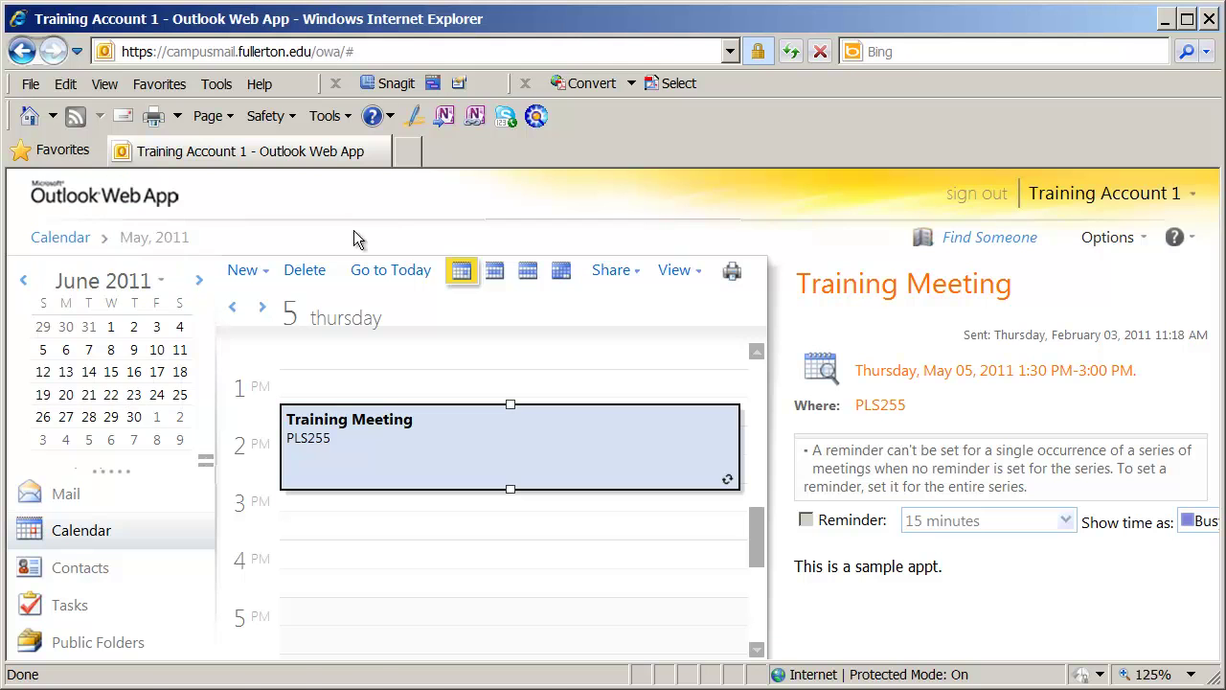
{"action": "left_click", "coordinate": [393, 272]}
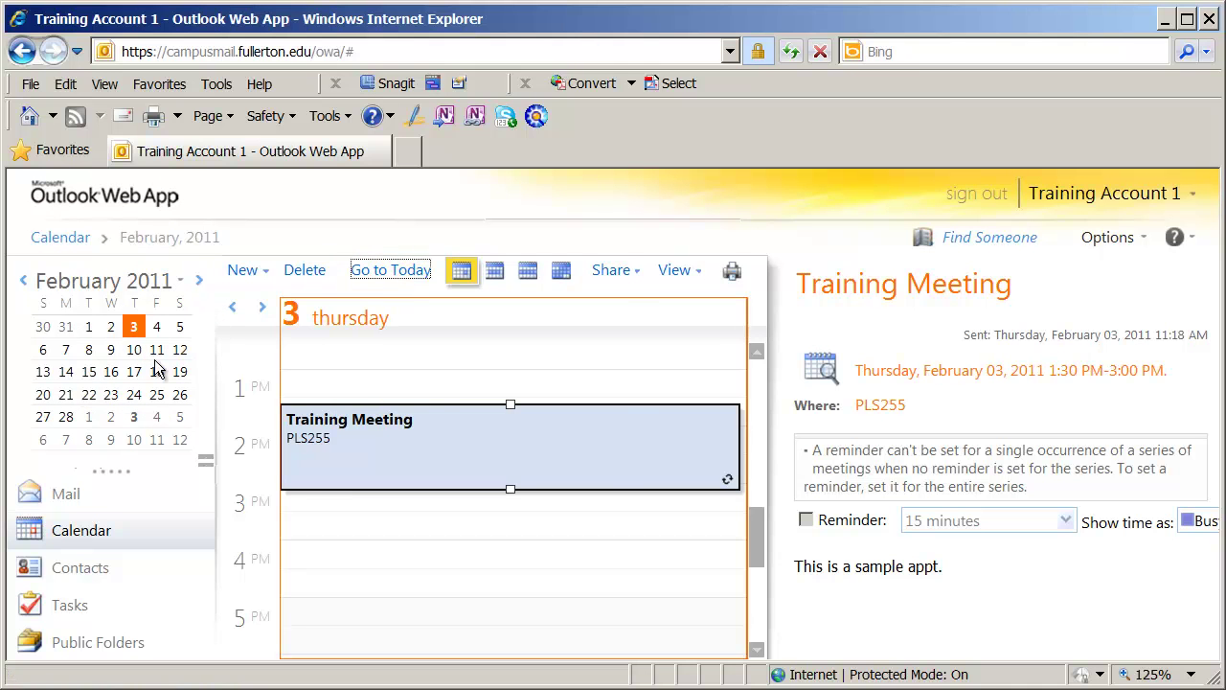
{"action": "left_click", "coordinate": [407, 438]}
{"action": "double_click", "coordinate": [460, 450]}
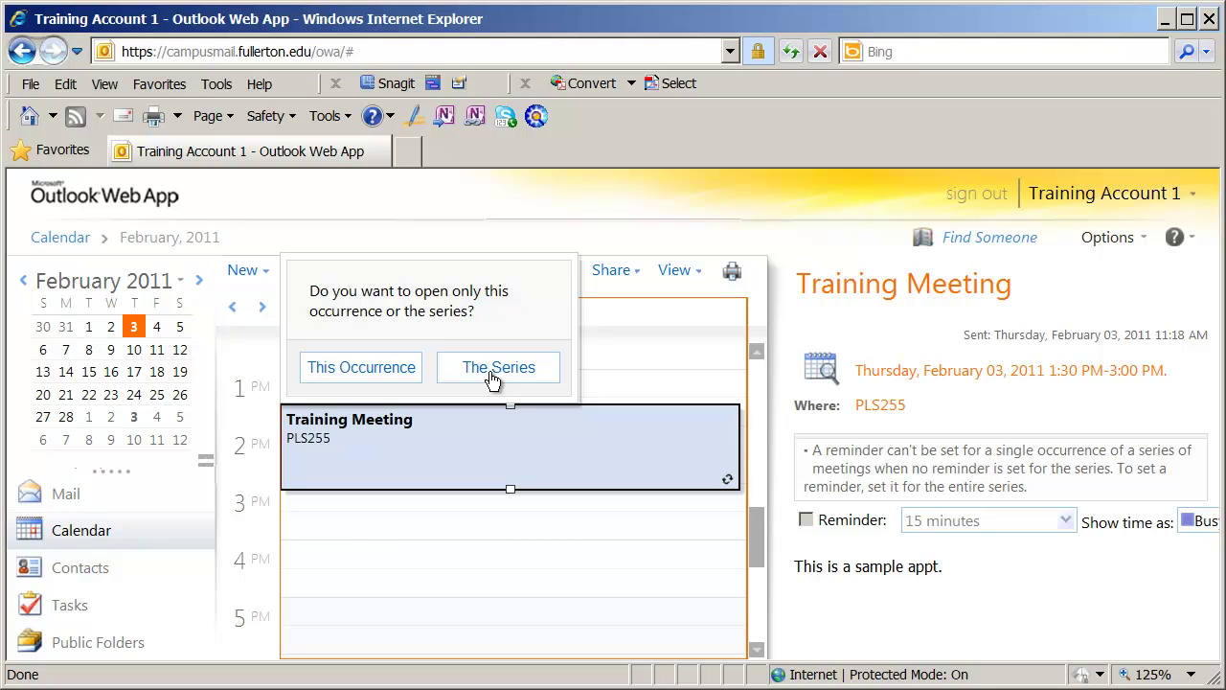
{"action": "left_click", "coordinate": [360, 378]}
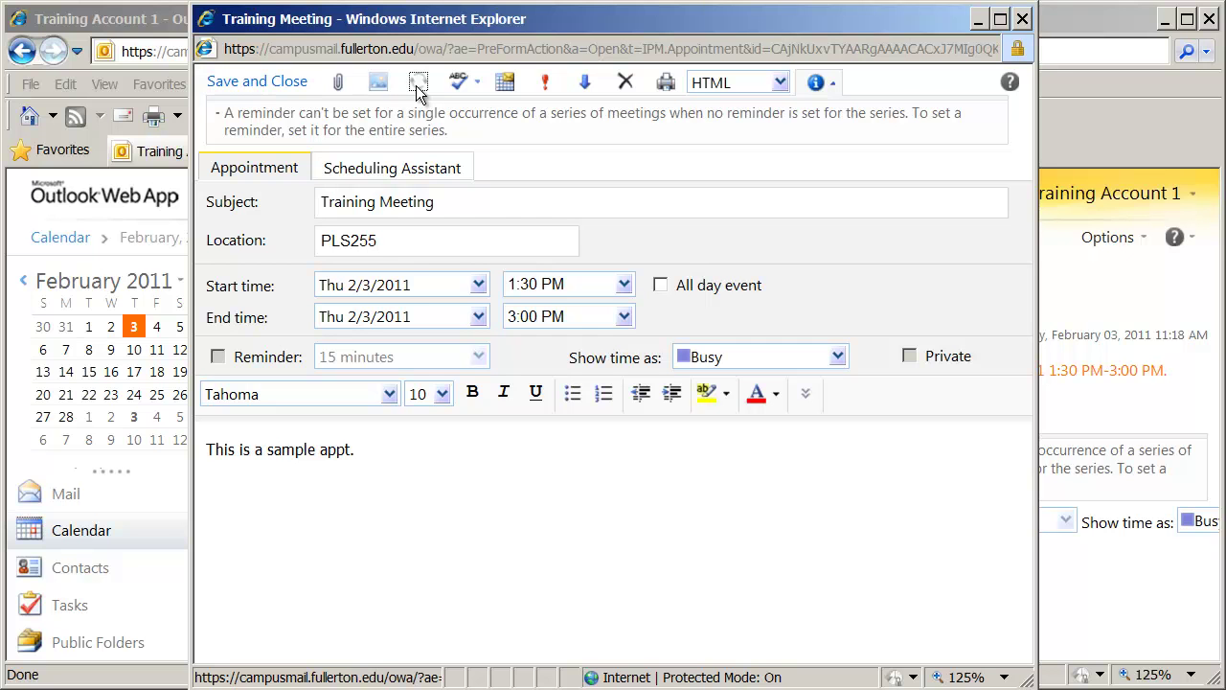
{"action": "left_click", "coordinate": [1024, 21]}
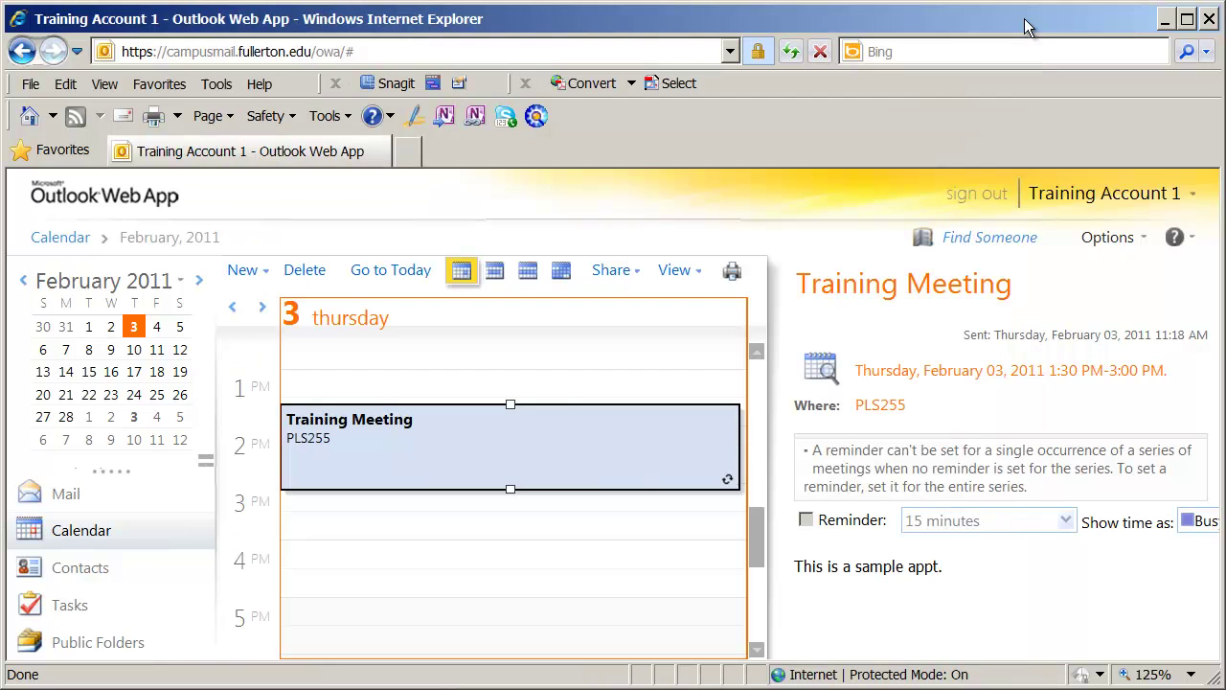
Step: Open the entire Training Meeting series, not just this occurrence, for editing
{"action": "double_click", "coordinate": [411, 440]}
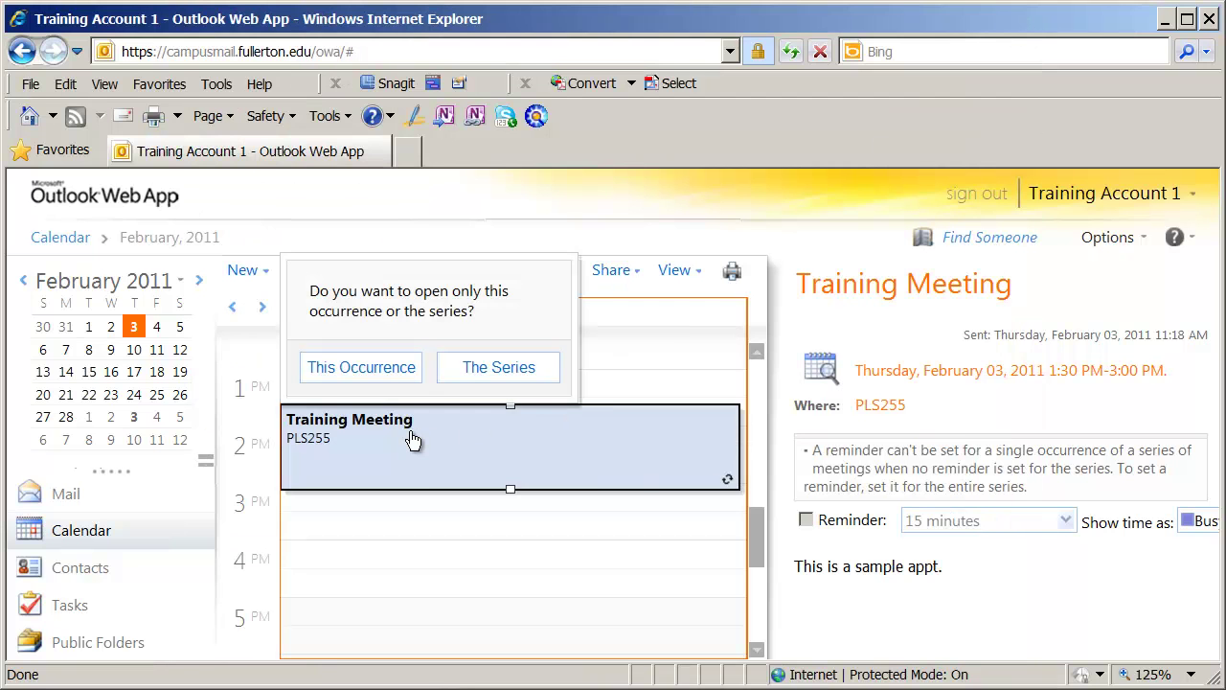
{"action": "left_click", "coordinate": [499, 370]}
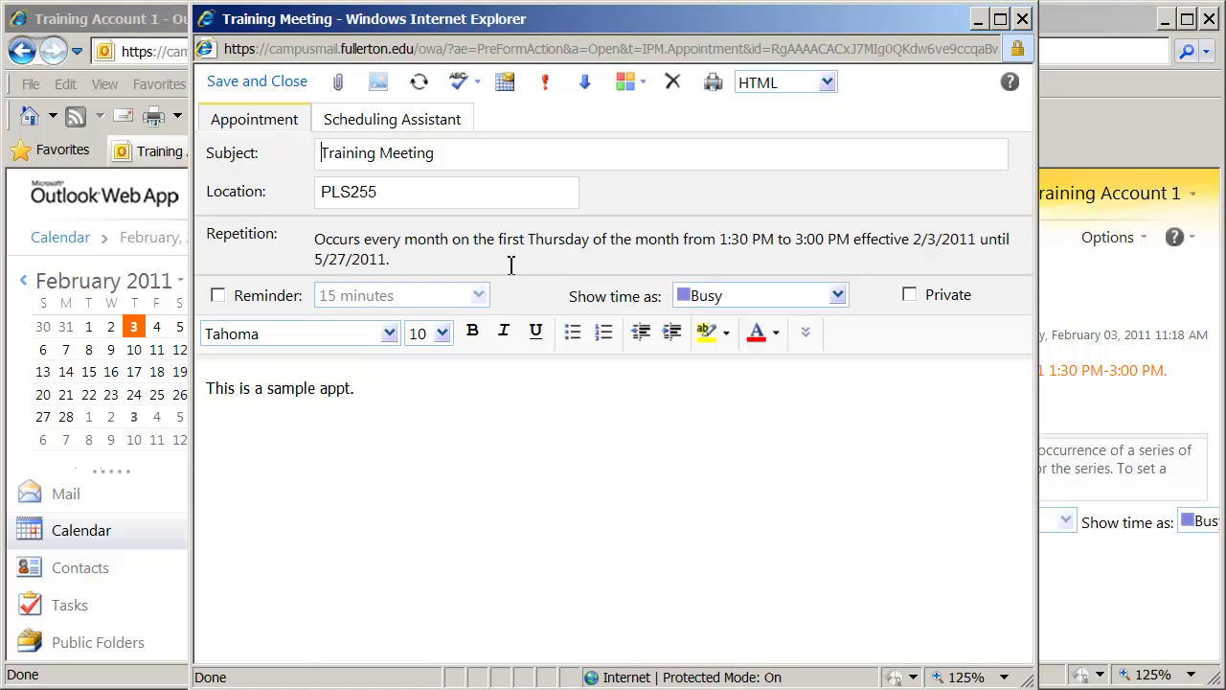
Step: Change the series recurrence End by date to Friday 6/24/2011 and modify the meeting
{"action": "left_click", "coordinate": [419, 87]}
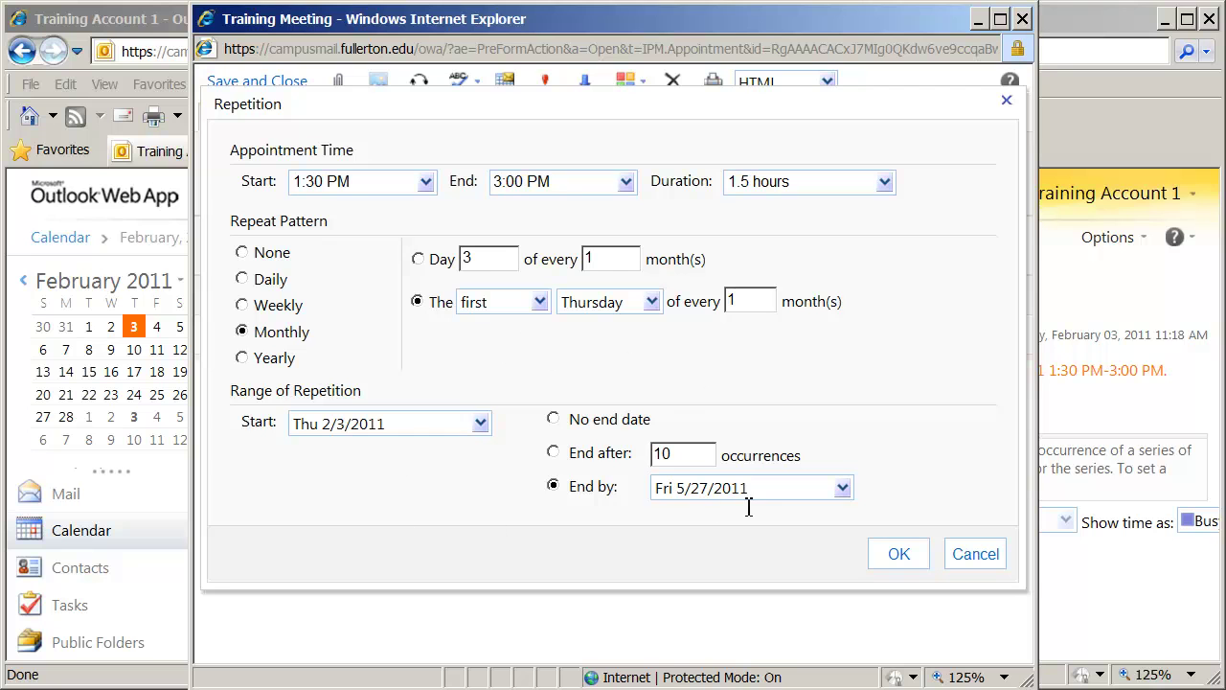
{"action": "left_click", "coordinate": [840, 491]}
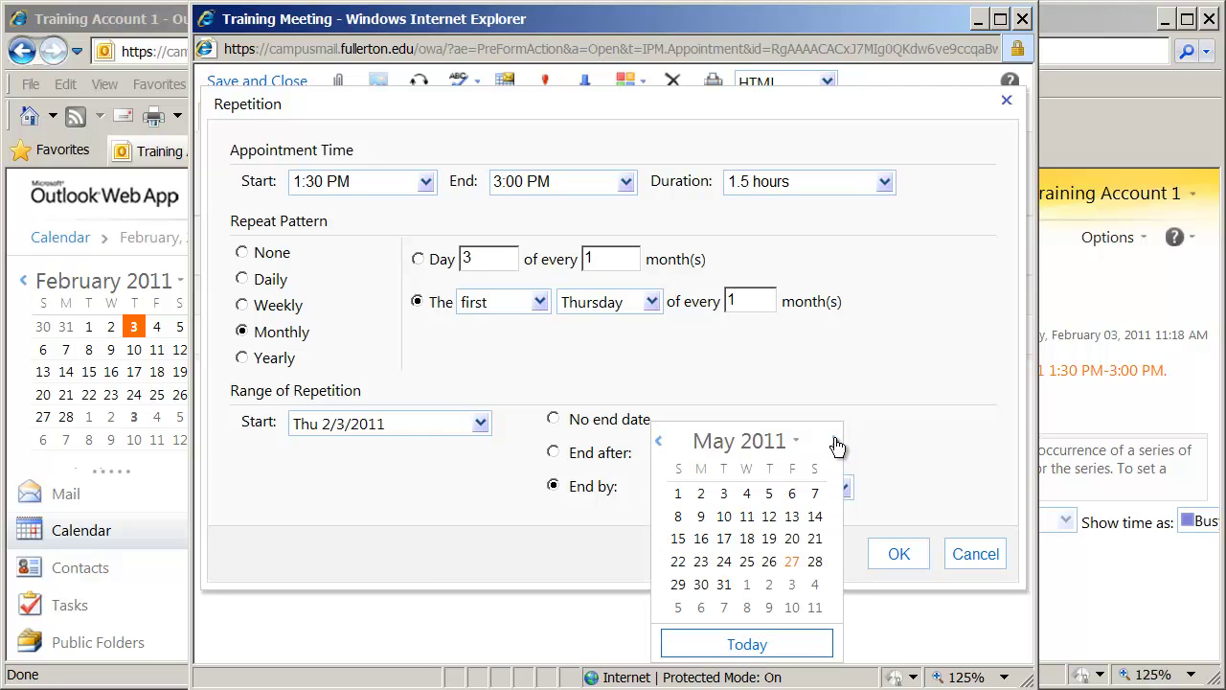
{"action": "left_click", "coordinate": [835, 440]}
{"action": "left_click", "coordinate": [794, 561]}
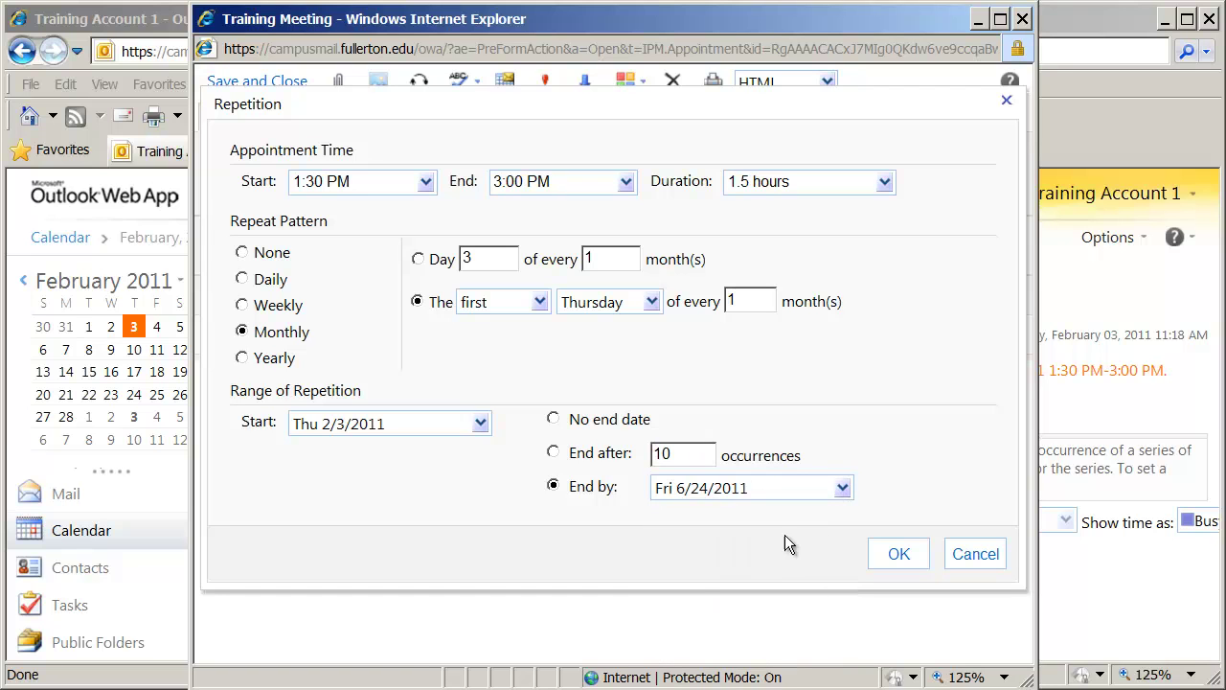
{"action": "left_click", "coordinate": [898, 554]}
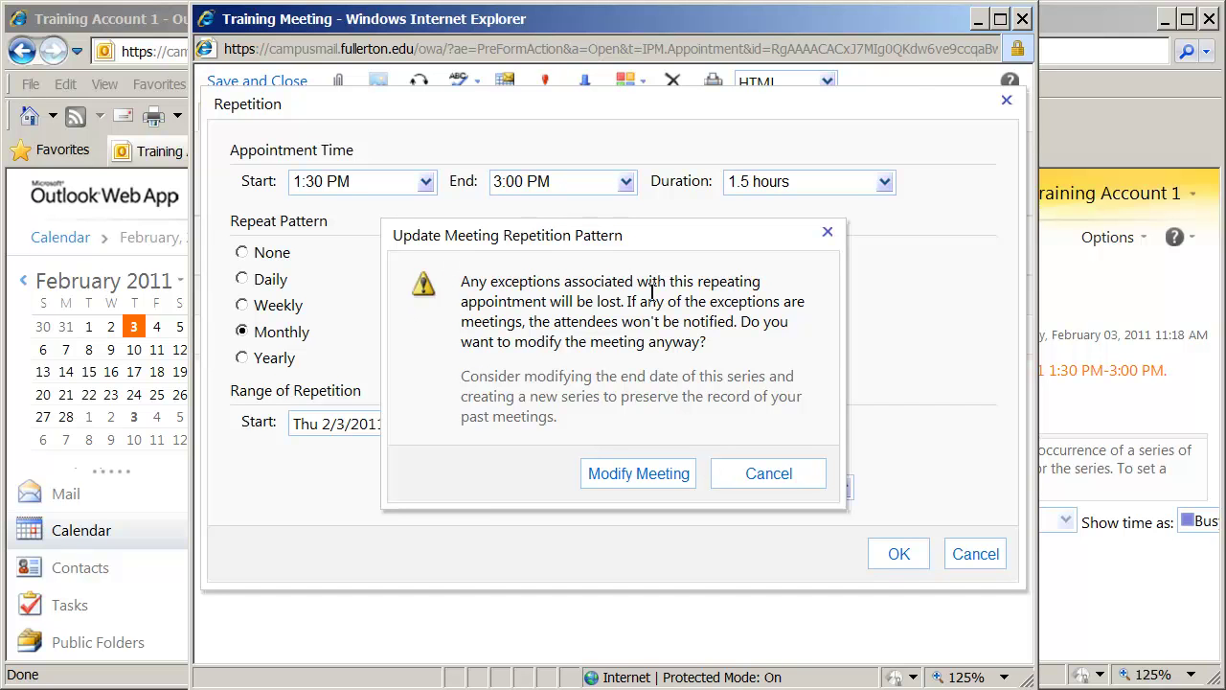
{"action": "left_click", "coordinate": [657, 476]}
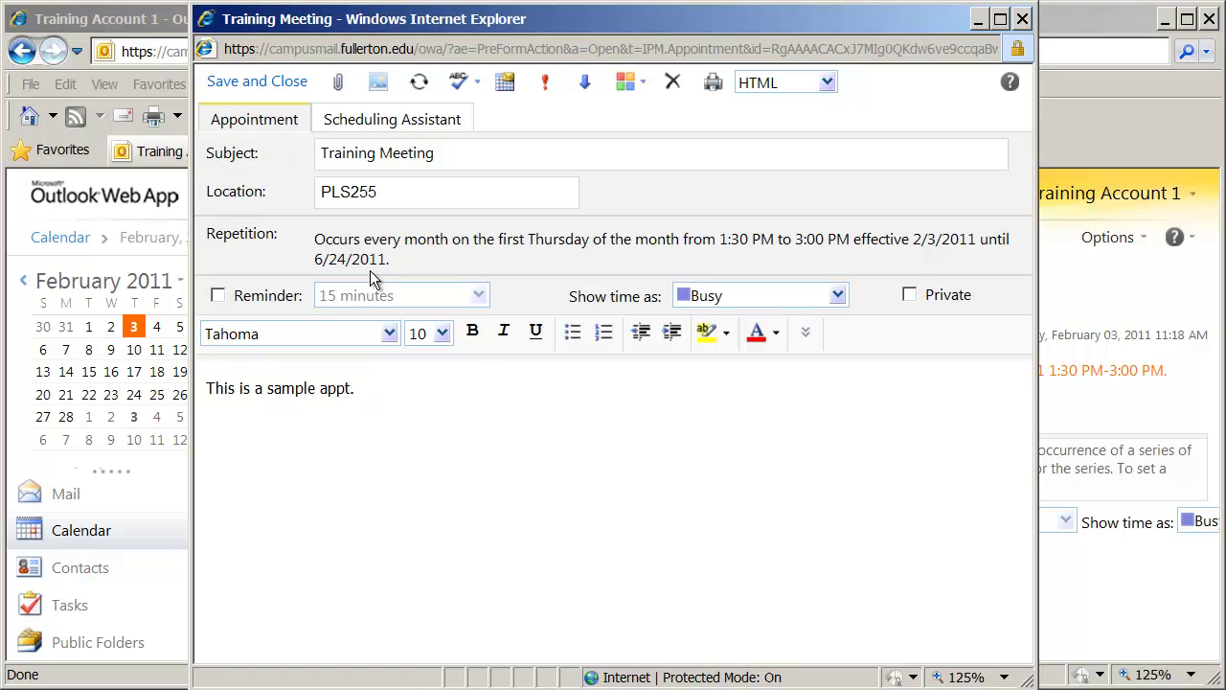
Step: Save and close the series, then browse the mini calendar through May to Thursday, June 2, 2011
{"action": "left_click", "coordinate": [257, 82]}
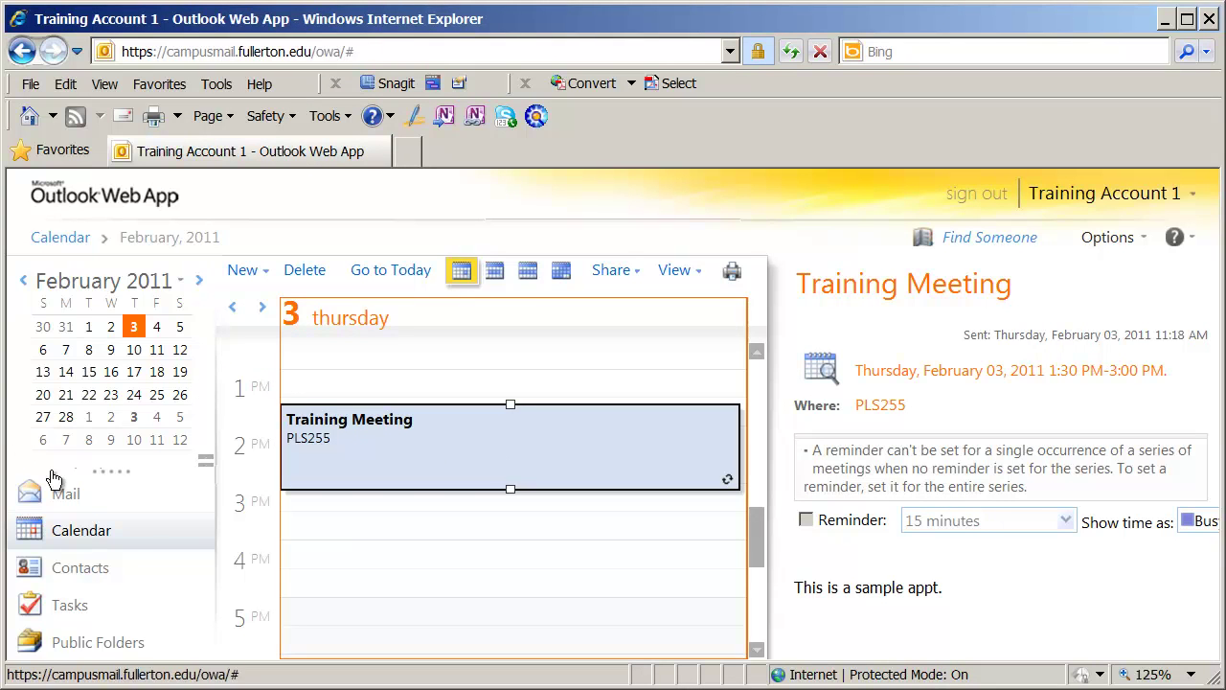
{"action": "left_click_drag", "start_coordinate": [178, 280], "coordinate": [148, 364]}
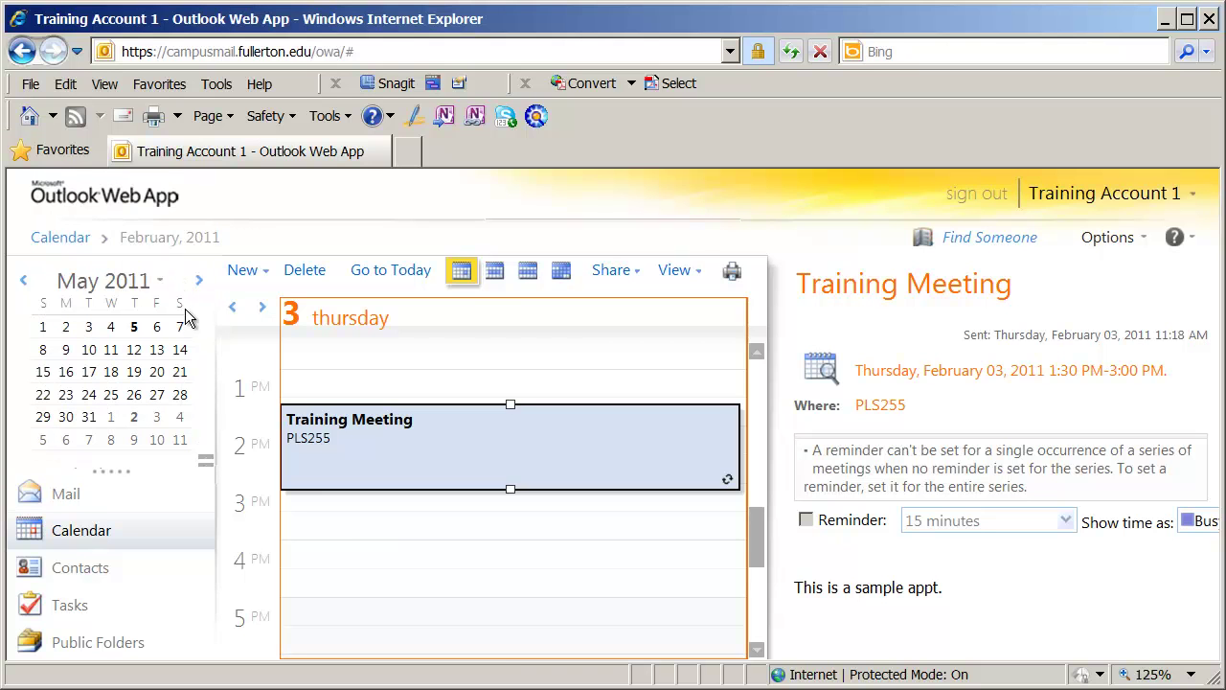
{"action": "left_click", "coordinate": [198, 282]}
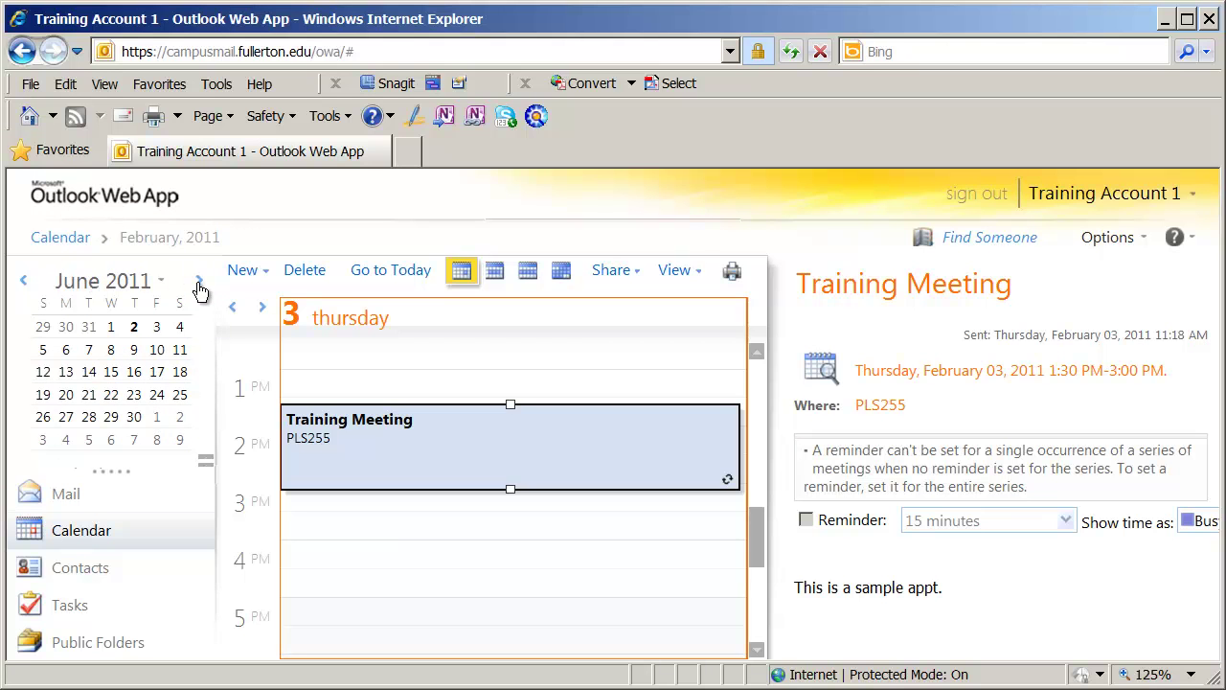
{"action": "left_click", "coordinate": [134, 328]}
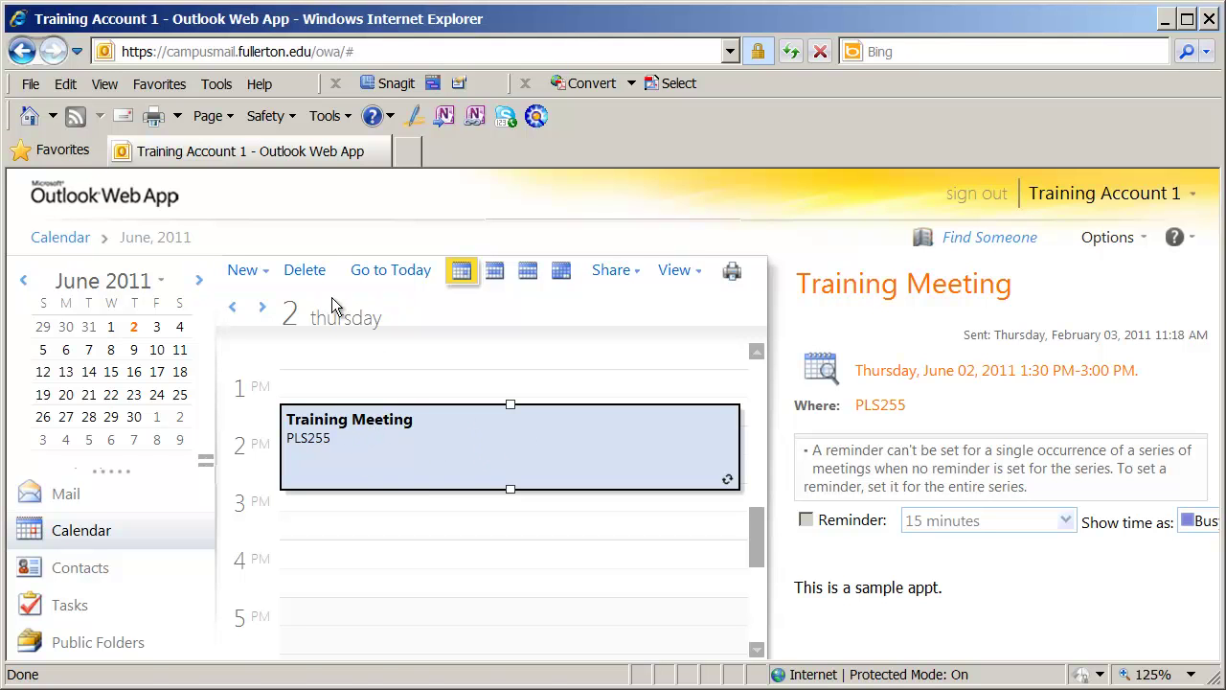
Step: Delete just the June 2 Training Meeting occurrence, keeping the rest of the series
{"action": "left_click", "coordinate": [316, 278]}
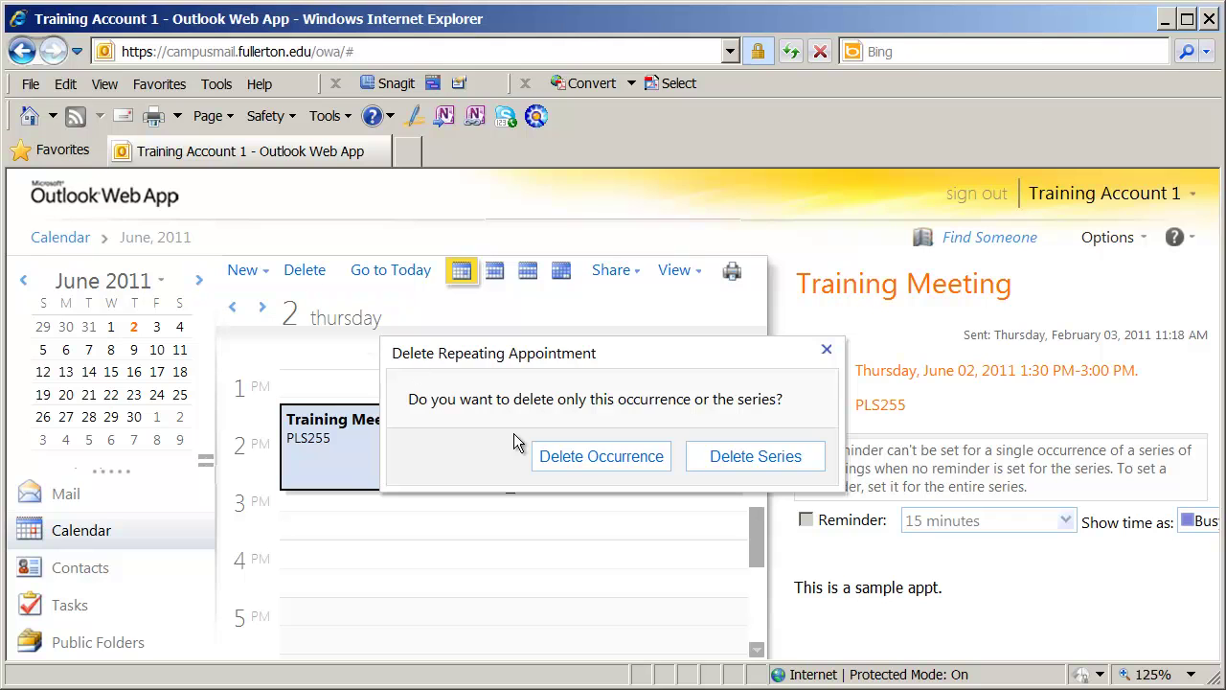
{"action": "left_click", "coordinate": [601, 457]}
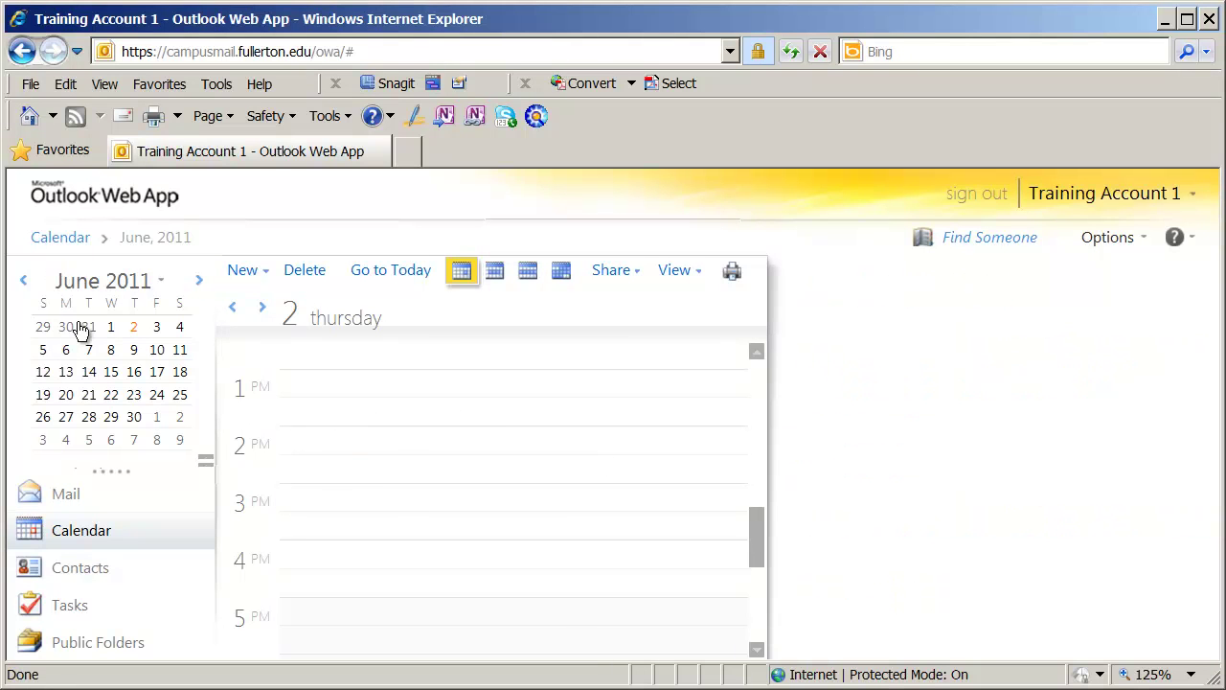
Step: Jump the calendar back to today, Thursday 3 February 2011
{"action": "left_click", "coordinate": [382, 276]}
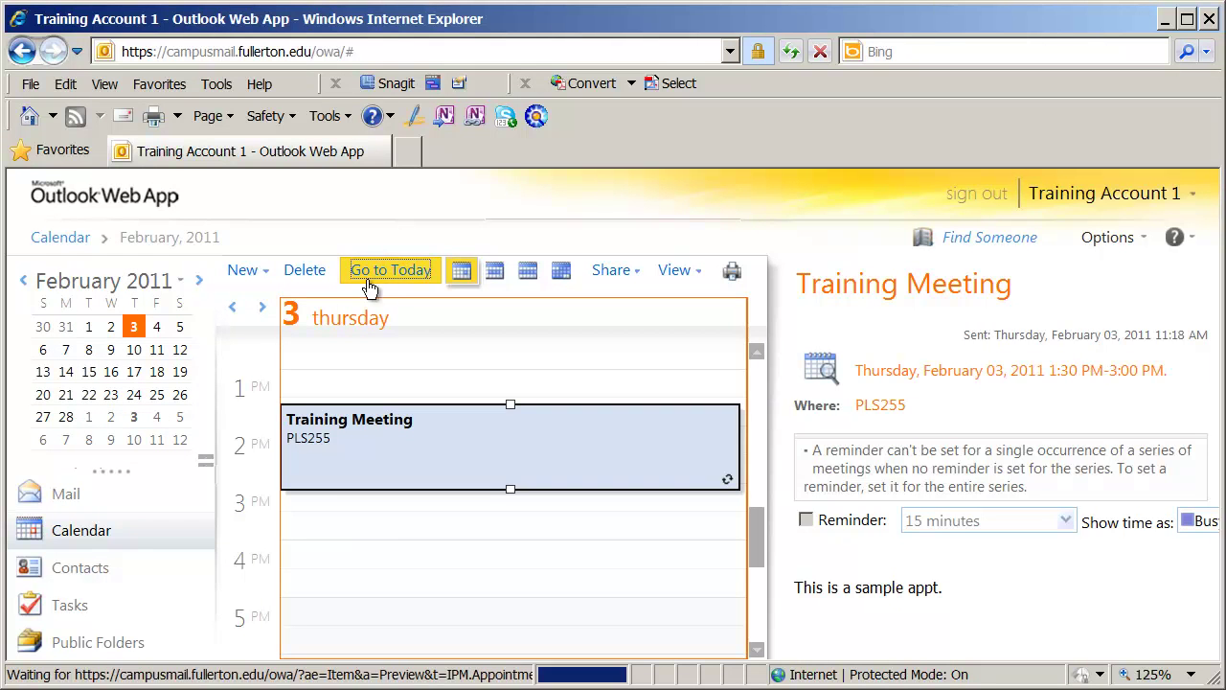